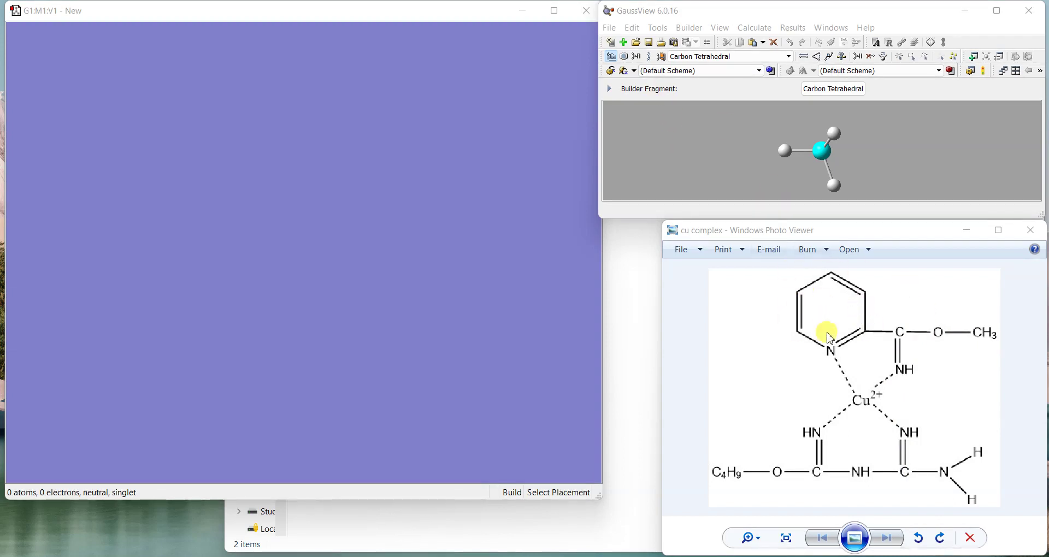
Place a pyridine ring fragment in the empty molecule window with its nitrogen oriented as in the reference drawing
{"action": "left_click", "coordinate": [625, 57]}
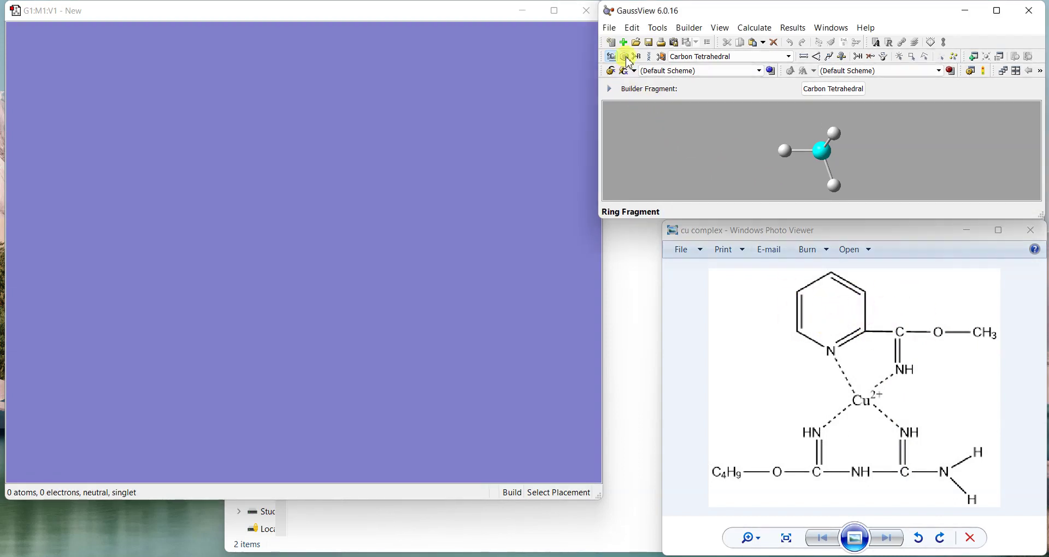
{"action": "left_click", "coordinate": [628, 58]}
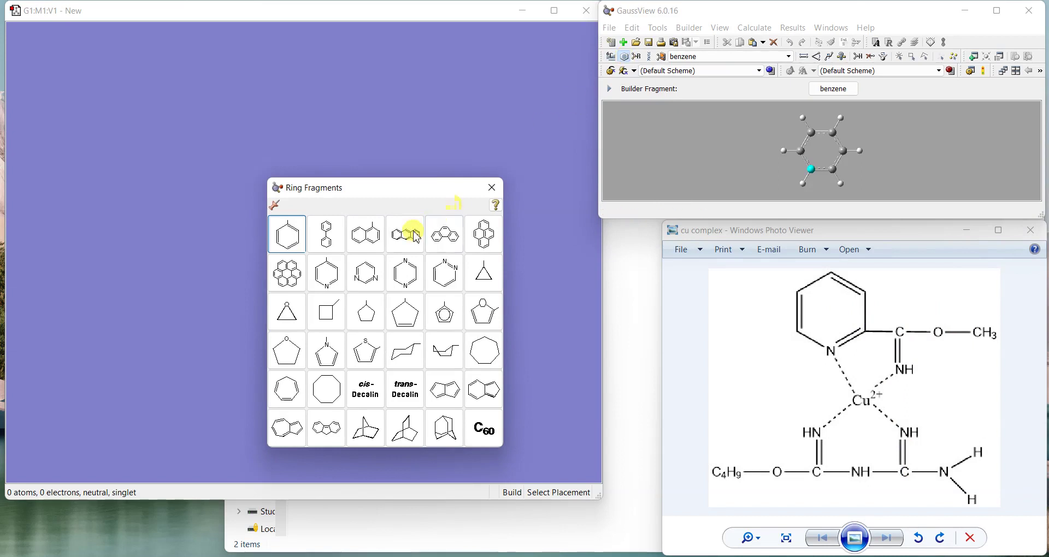
{"action": "left_click", "coordinate": [327, 272]}
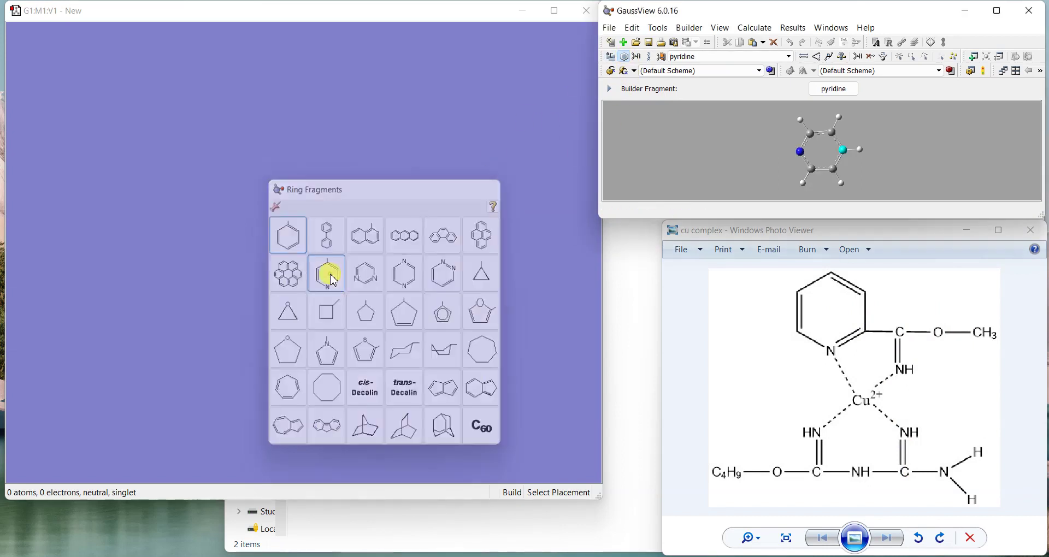
{"action": "left_click", "coordinate": [193, 179]}
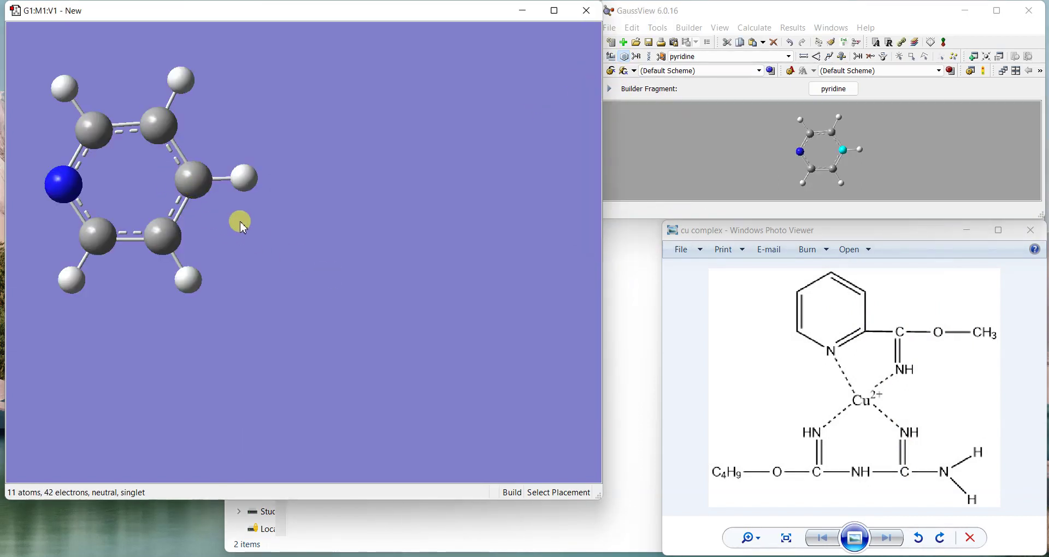
{"action": "left_click_drag", "start_coordinate": [198, 197], "coordinate": [265, 188]}
{"action": "left_click", "coordinate": [898, 354]}
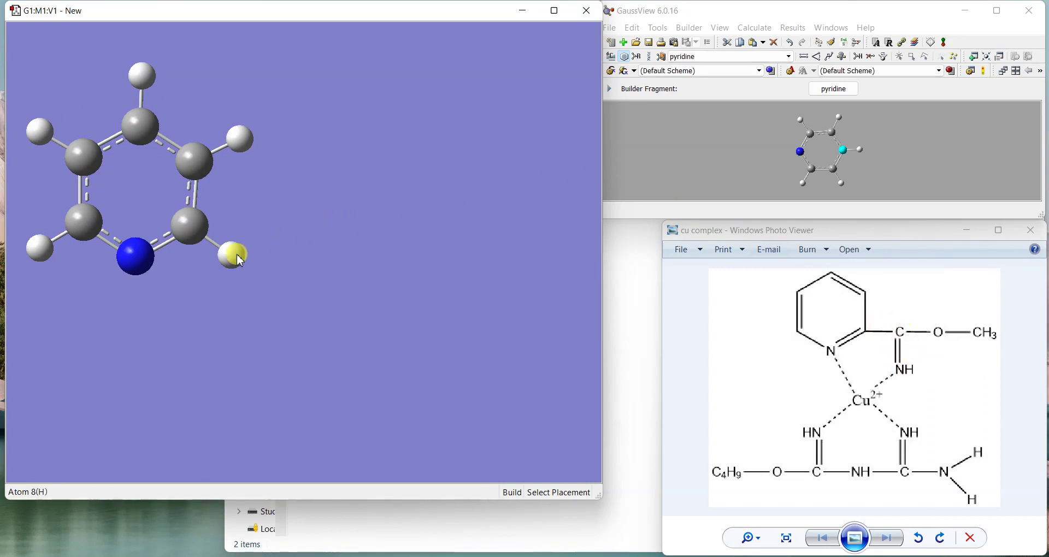
Replace a hydrogen on the ring carbon next to the nitrogen with a Carbon Trivalent (S-S-D) fragment
{"action": "left_click", "coordinate": [609, 56]}
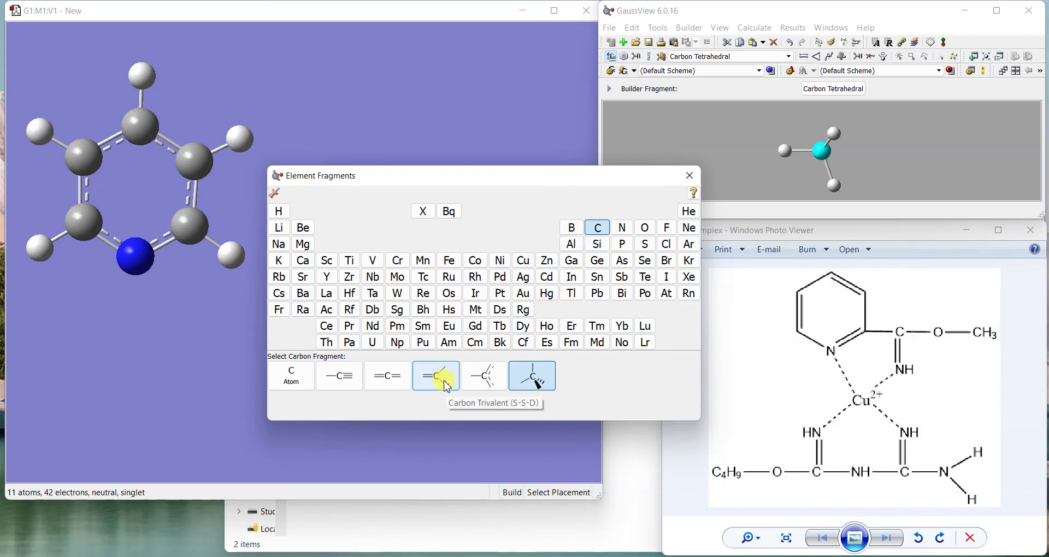
{"action": "left_click", "coordinate": [447, 386]}
{"action": "left_click", "coordinate": [229, 253]}
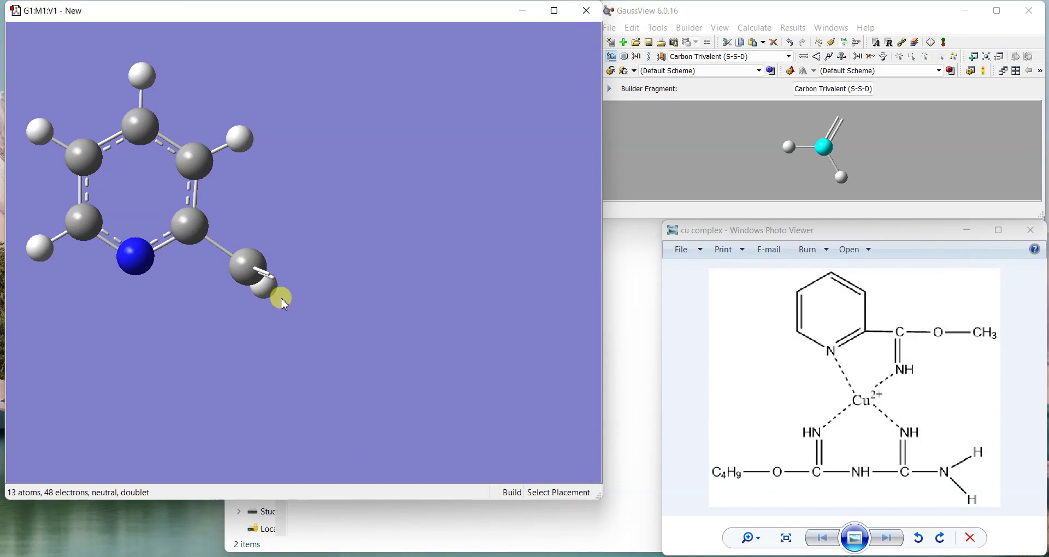
{"action": "left_click_drag", "start_coordinate": [270, 293], "coordinate": [287, 261]}
{"action": "left_click", "coordinate": [288, 261]}
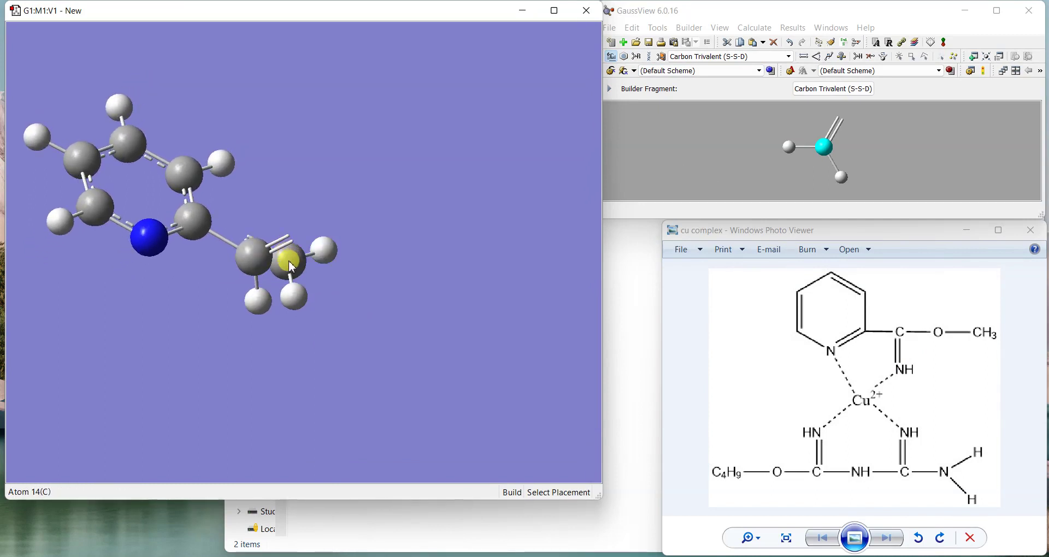
{"action": "key", "text": "ctrl+z"}
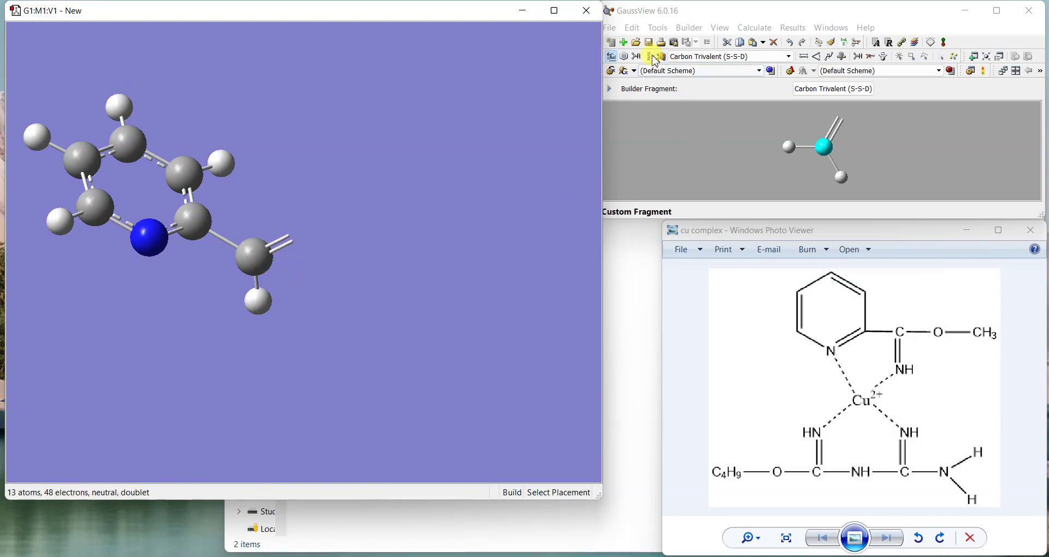
Attach a Nitrogen Tetravalent (S-S-S-LP) fragment to the side carbon's open double bond and delete one of that nitrogen's hydrogens
{"action": "left_click", "coordinate": [615, 60]}
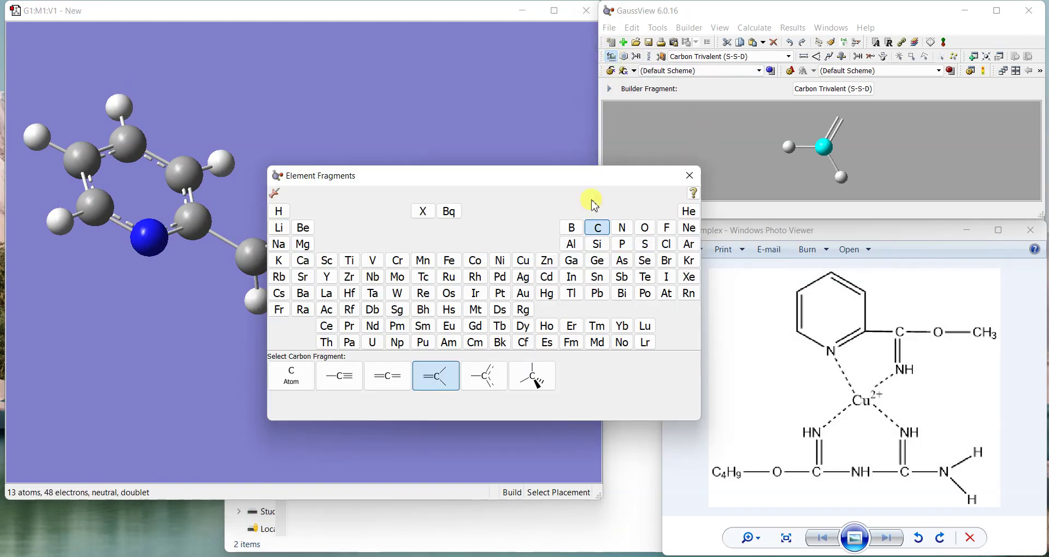
{"action": "left_click", "coordinate": [623, 227]}
{"action": "left_click", "coordinate": [493, 391]}
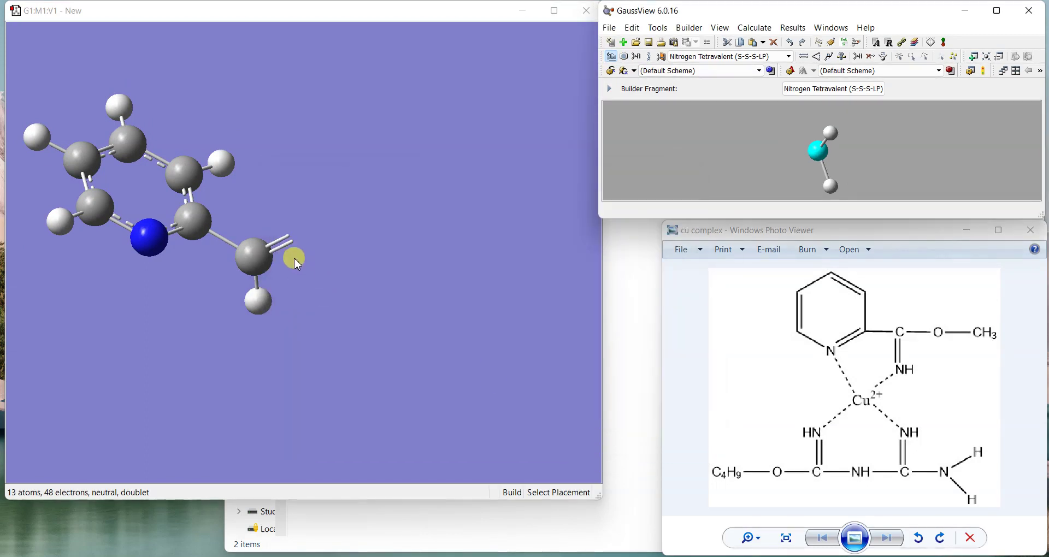
{"action": "left_click", "coordinate": [289, 240]}
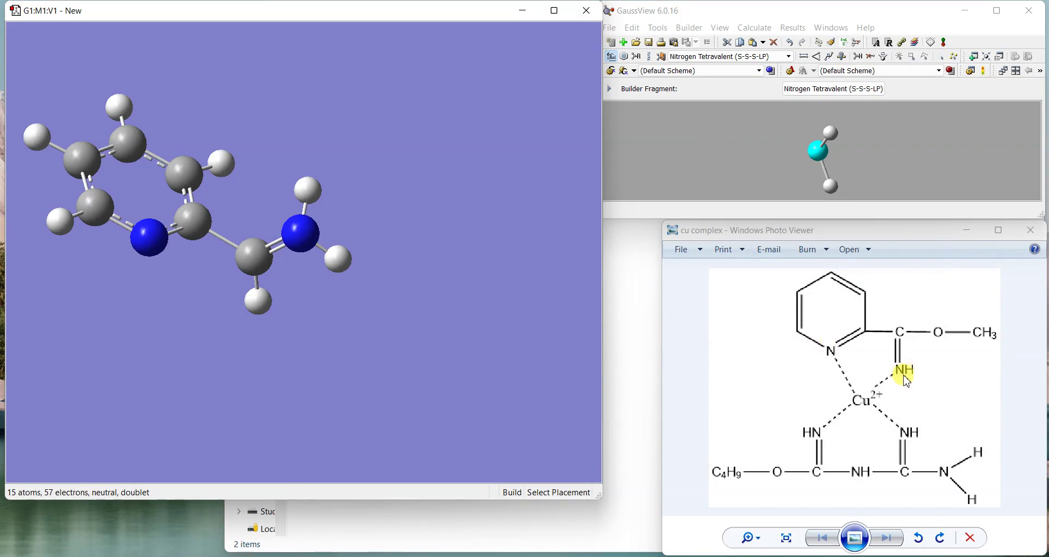
{"action": "left_click", "coordinate": [871, 58]}
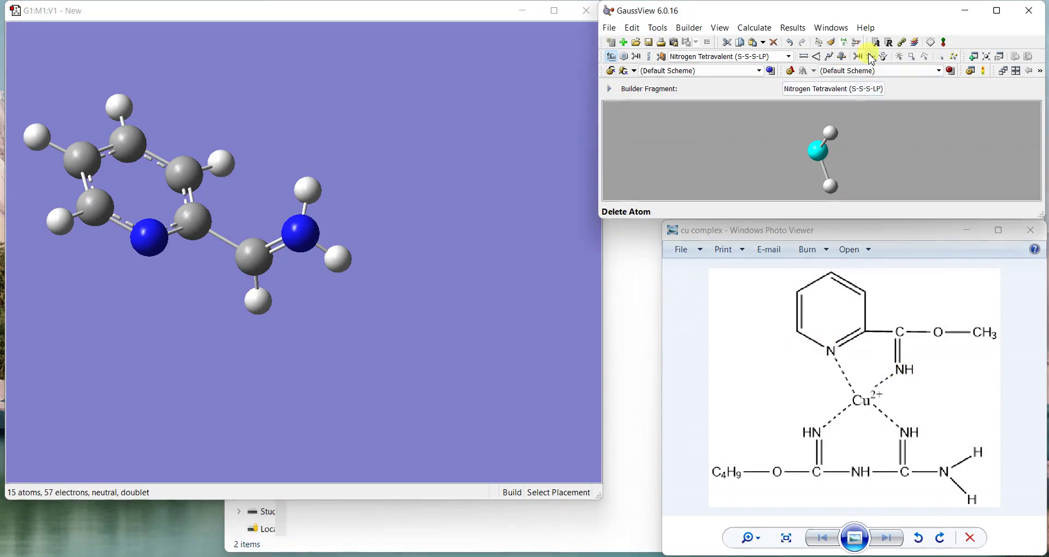
{"action": "left_click", "coordinate": [338, 265]}
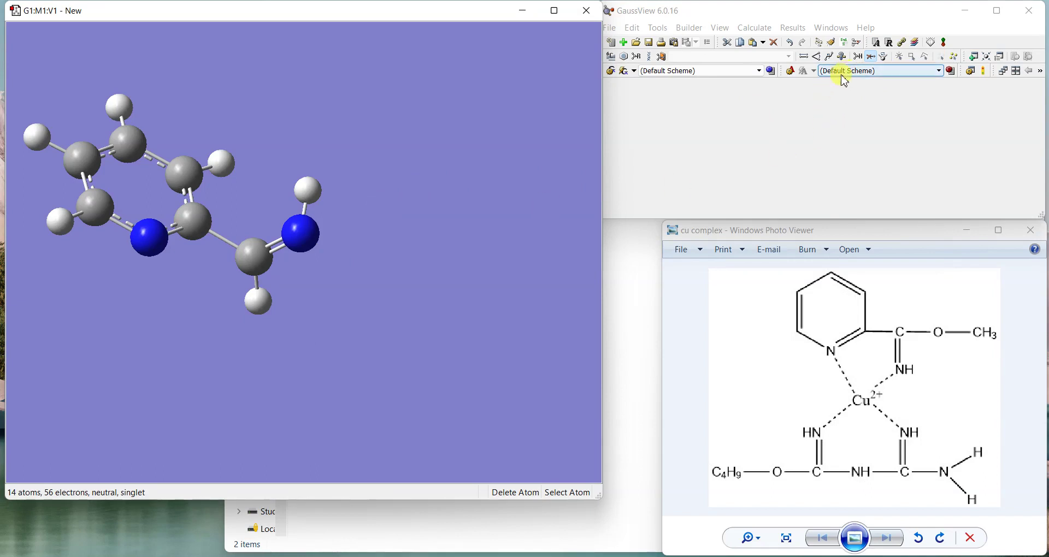
Add a valence to the pyridine ring nitrogen so a metal can be bonded there
{"action": "left_click_drag", "start_coordinate": [311, 215], "coordinate": [298, 257]}
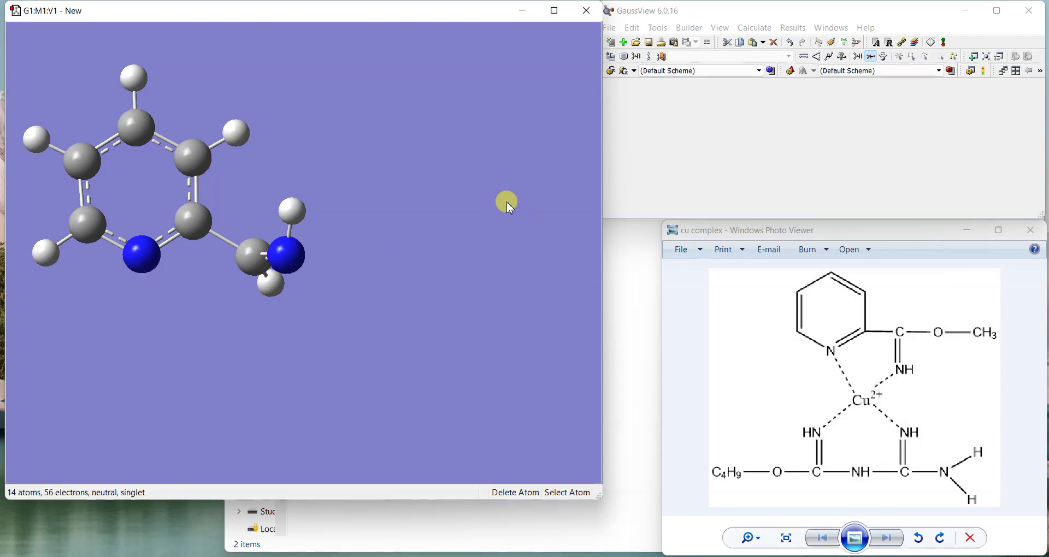
{"action": "left_click", "coordinate": [858, 56]}
{"action": "left_click", "coordinate": [141, 255]}
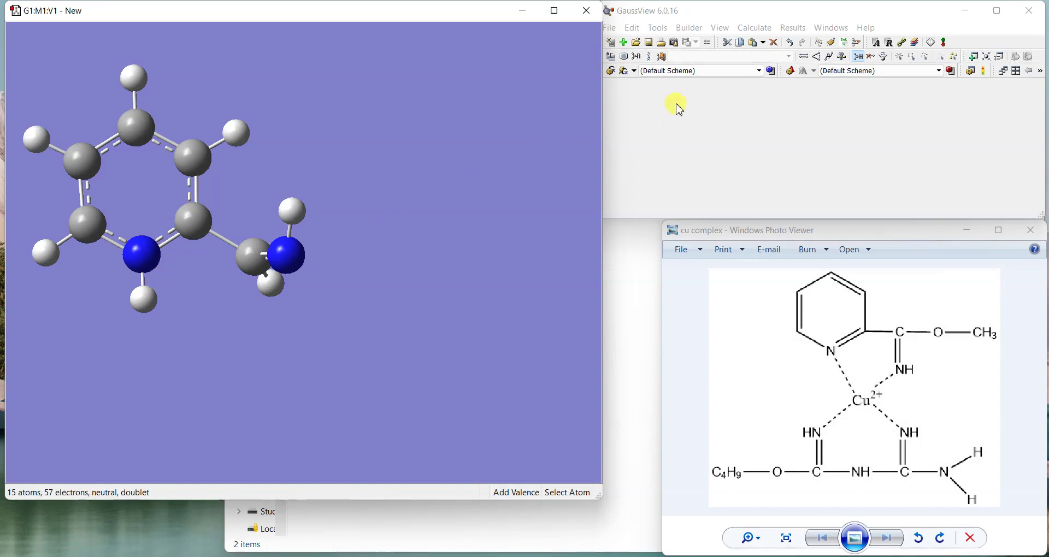
Replace the hydrogen on the pyridine nitrogen with a Copper Square Planar fragment
{"action": "left_click", "coordinate": [611, 57]}
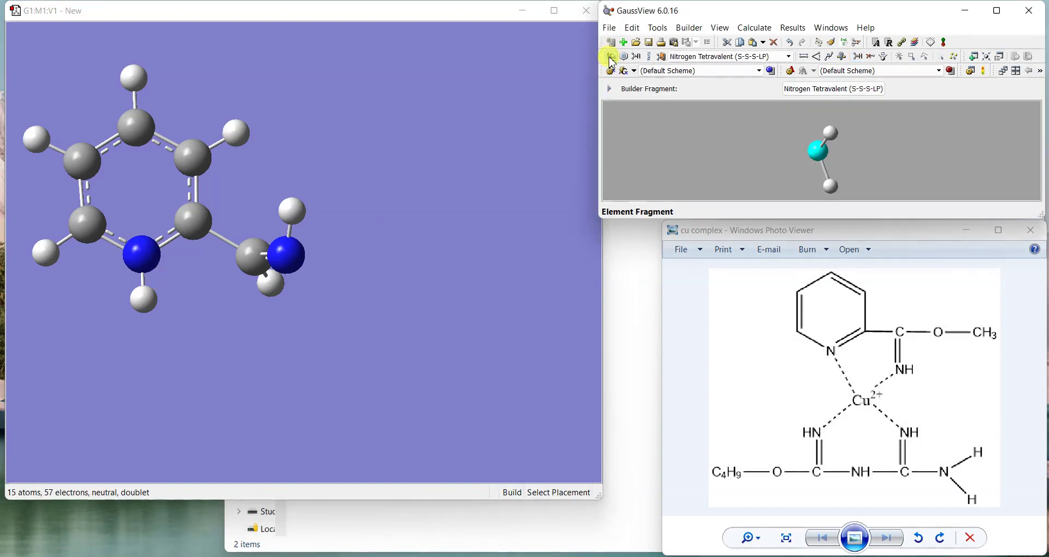
{"action": "left_click", "coordinate": [611, 57]}
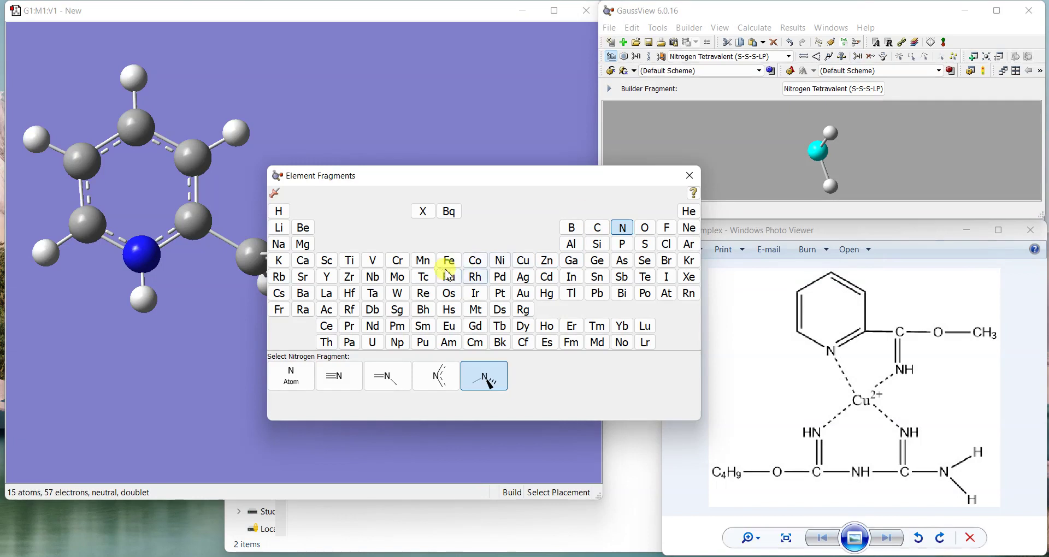
{"action": "left_click", "coordinate": [526, 264]}
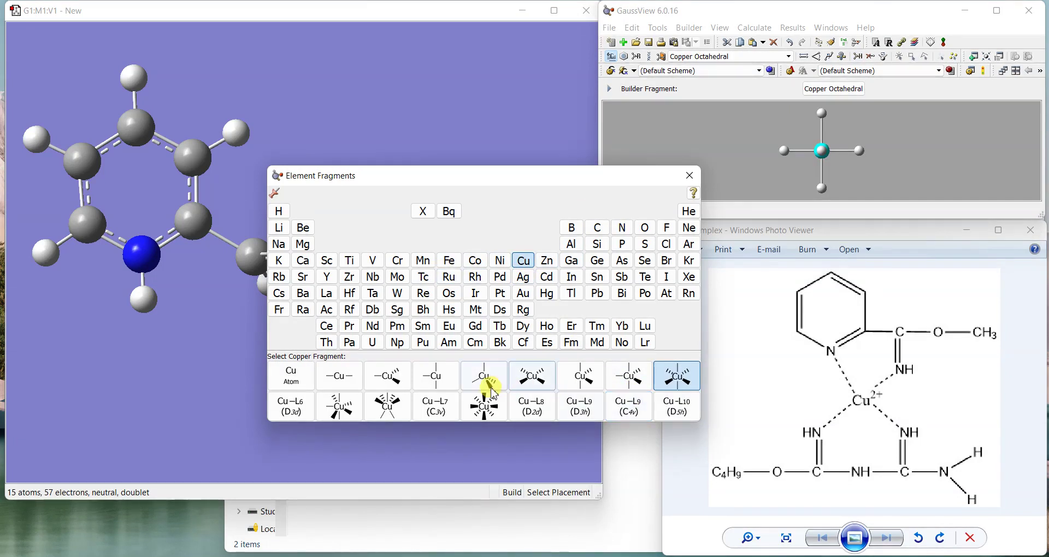
{"action": "left_click", "coordinate": [542, 384]}
{"action": "left_click", "coordinate": [543, 384]}
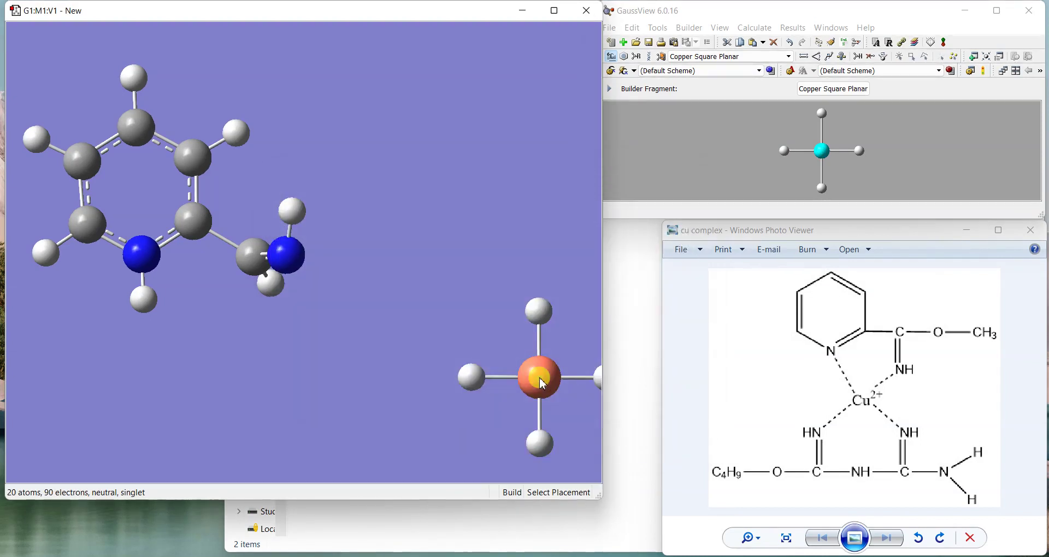
{"action": "key", "text": "ctrl+z"}
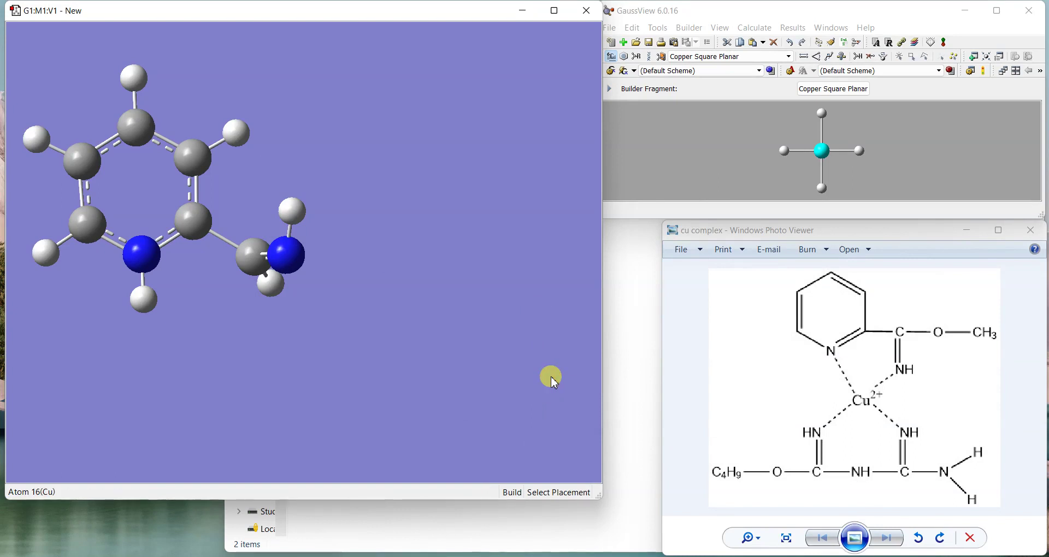
{"action": "left_click", "coordinate": [151, 307]}
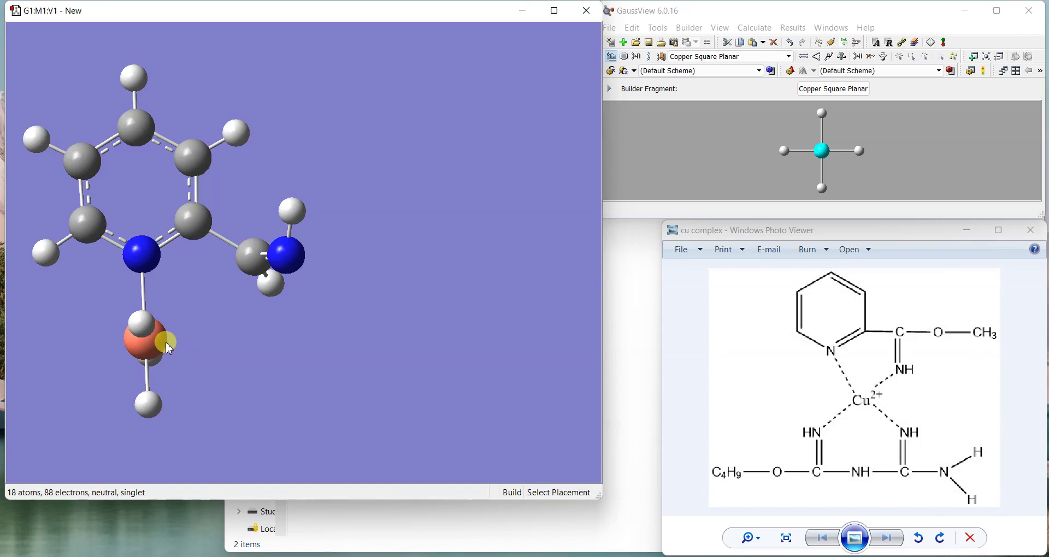
Set the ring carbon–ring nitrogen–copper–hydrogen dihedral to about -0.43° with Atom 1 fixed and Atom 4 rotating groups
{"action": "left_click_drag", "start_coordinate": [170, 350], "coordinate": [162, 349]}
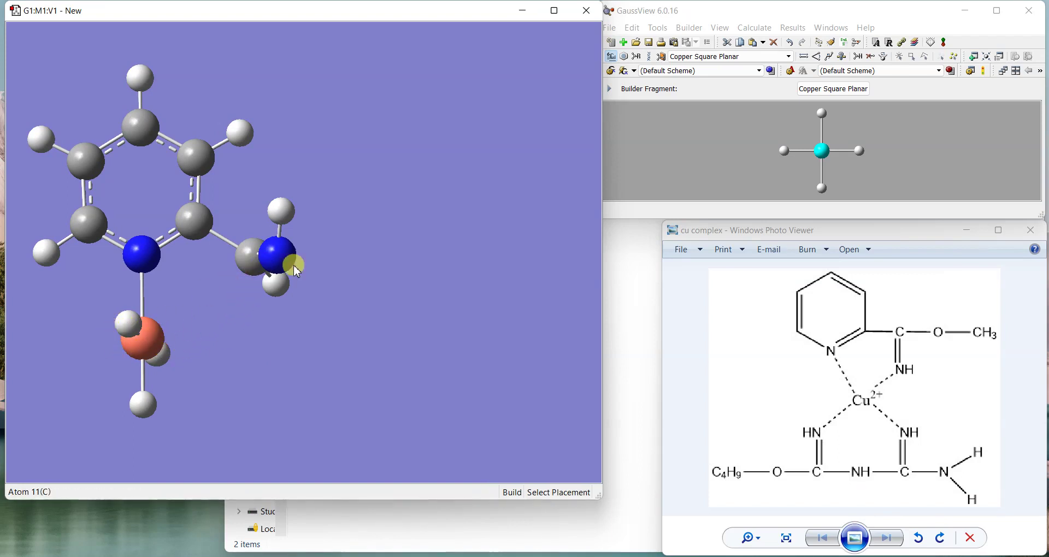
{"action": "left_click", "coordinate": [831, 58]}
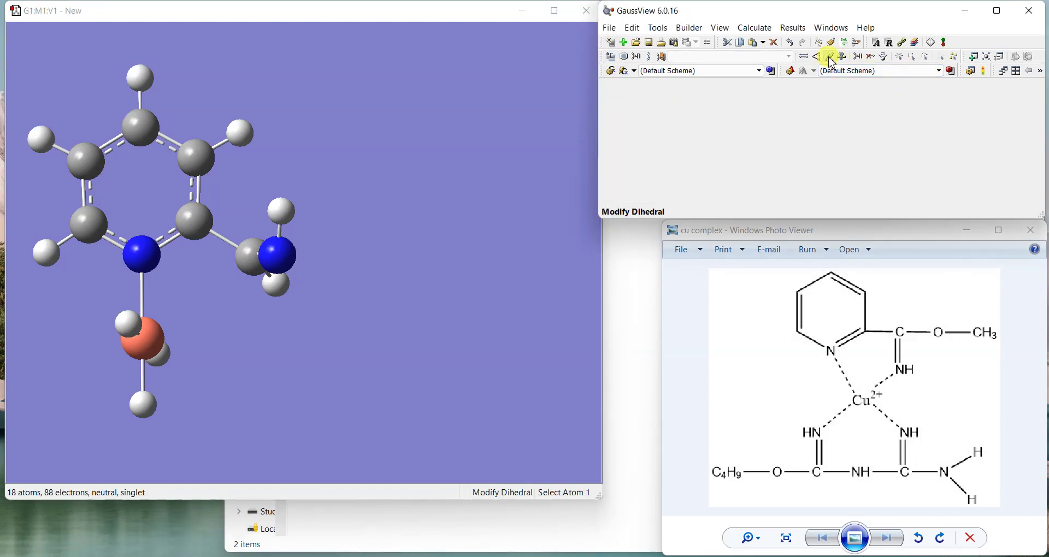
{"action": "left_click", "coordinate": [192, 219]}
{"action": "left_click", "coordinate": [142, 253]}
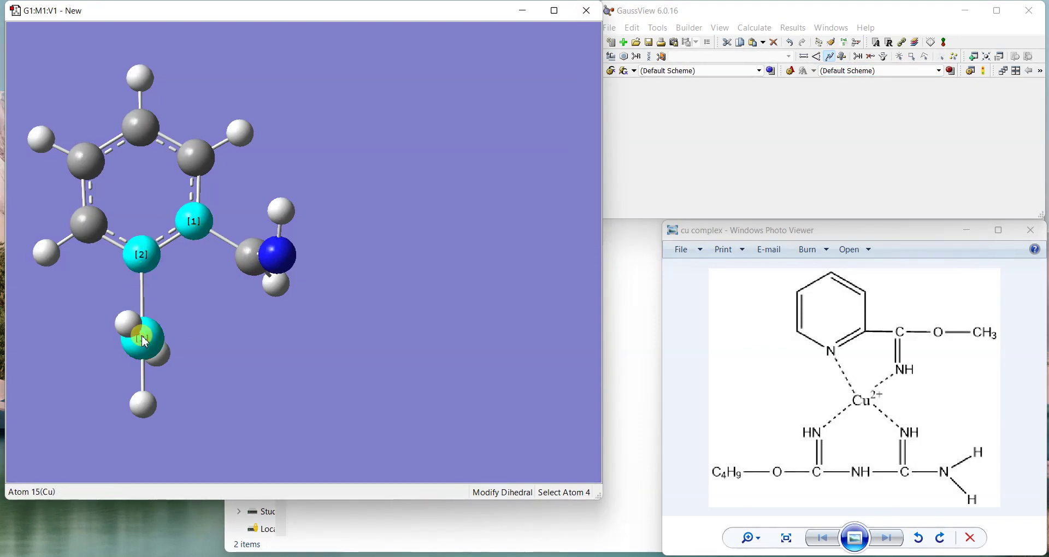
{"action": "left_click", "coordinate": [130, 326]}
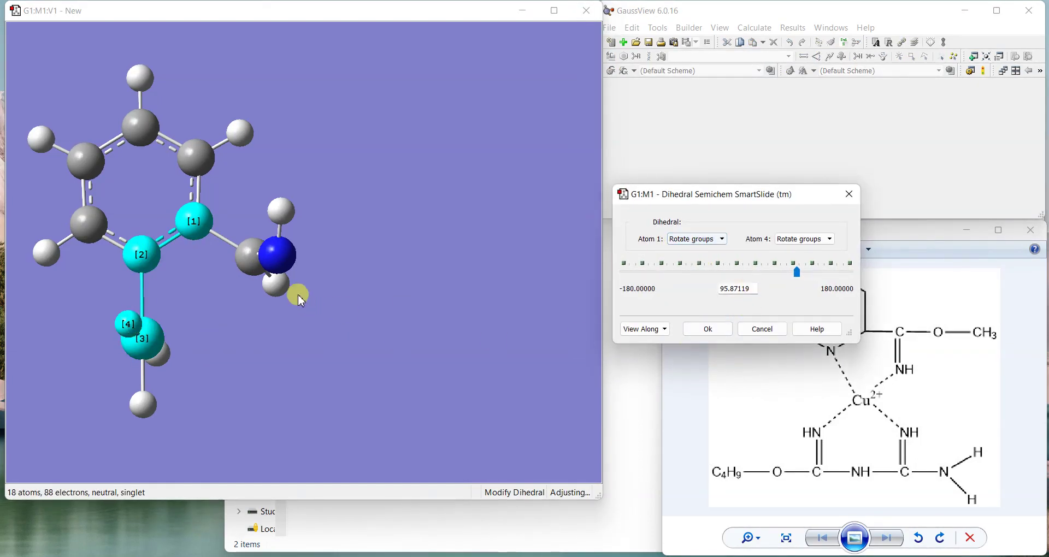
{"action": "left_click", "coordinate": [694, 239]}
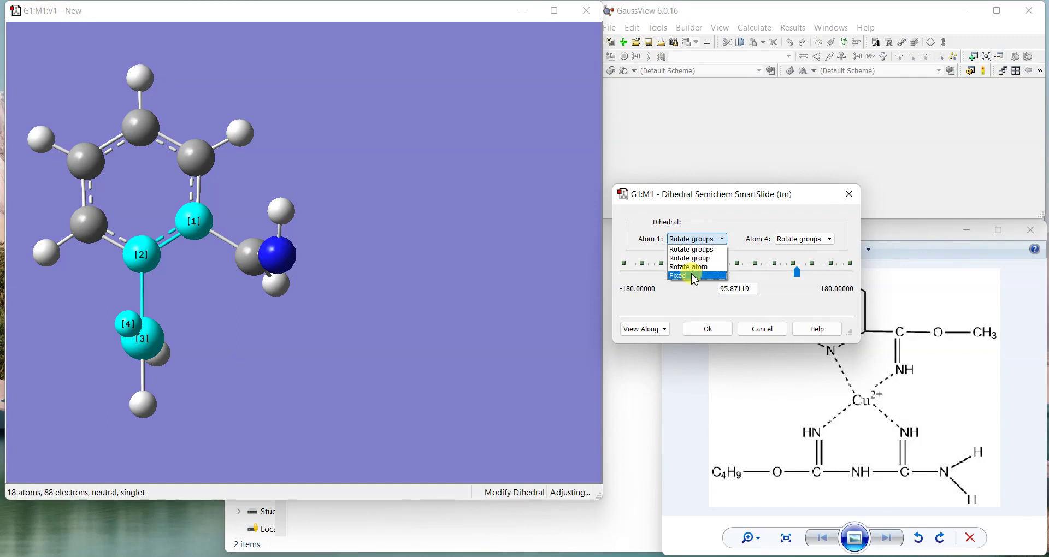
{"action": "left_click", "coordinate": [686, 275]}
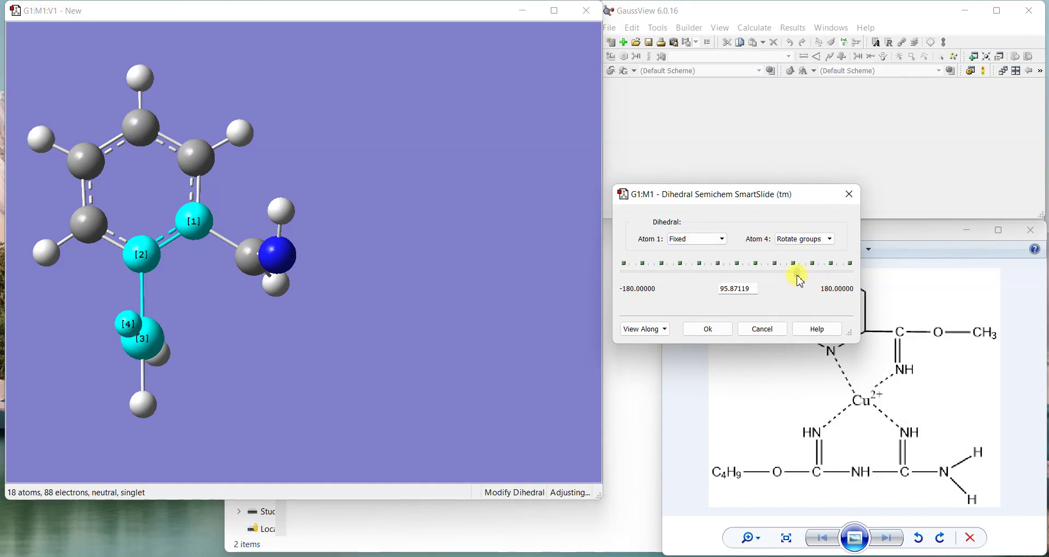
{"action": "left_click_drag", "start_coordinate": [799, 280], "coordinate": [733, 281]}
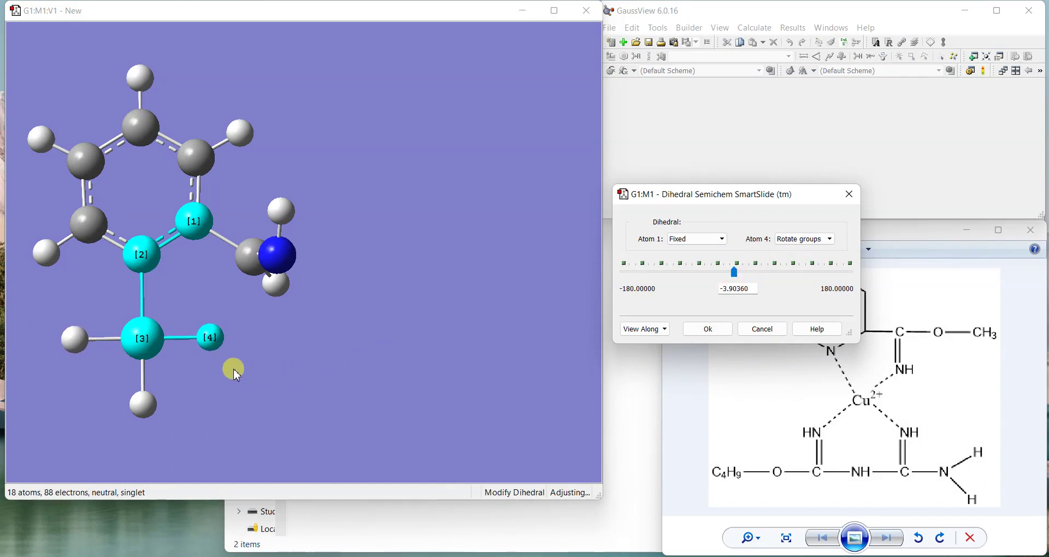
{"action": "left_click_drag", "start_coordinate": [236, 373], "coordinate": [234, 319]}
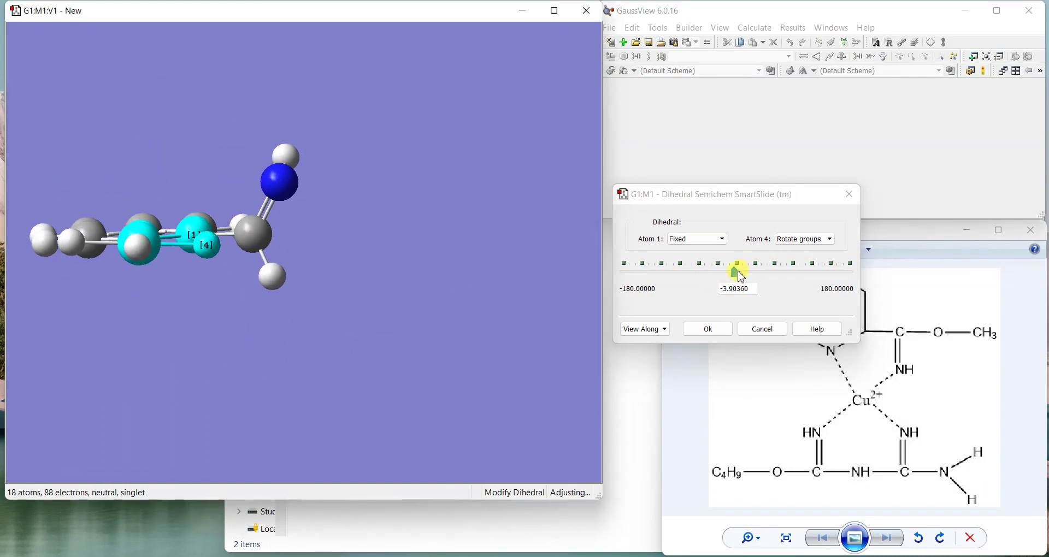
{"action": "left_click_drag", "start_coordinate": [741, 278], "coordinate": [733, 274]}
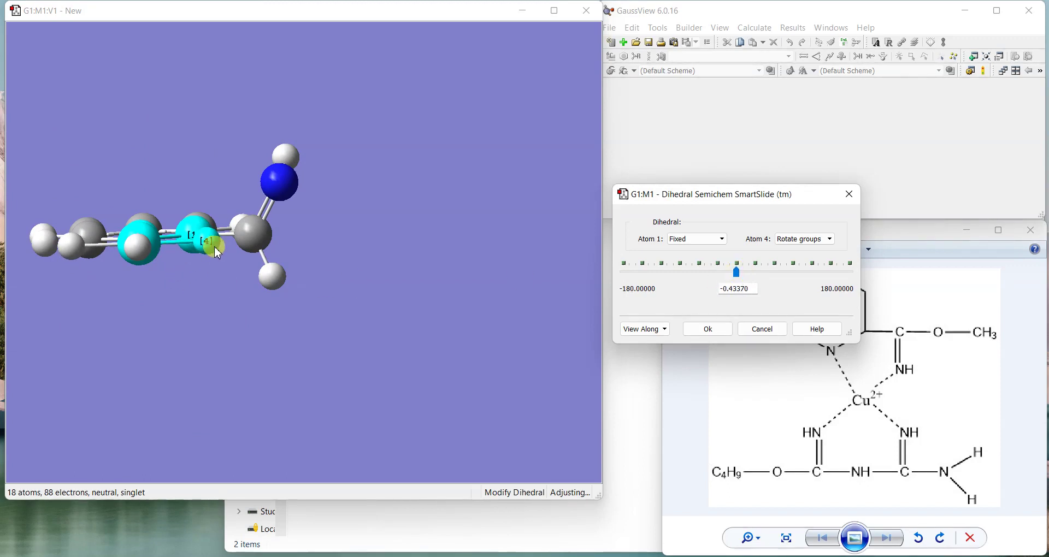
{"action": "left_click_drag", "start_coordinate": [215, 244], "coordinate": [201, 290]}
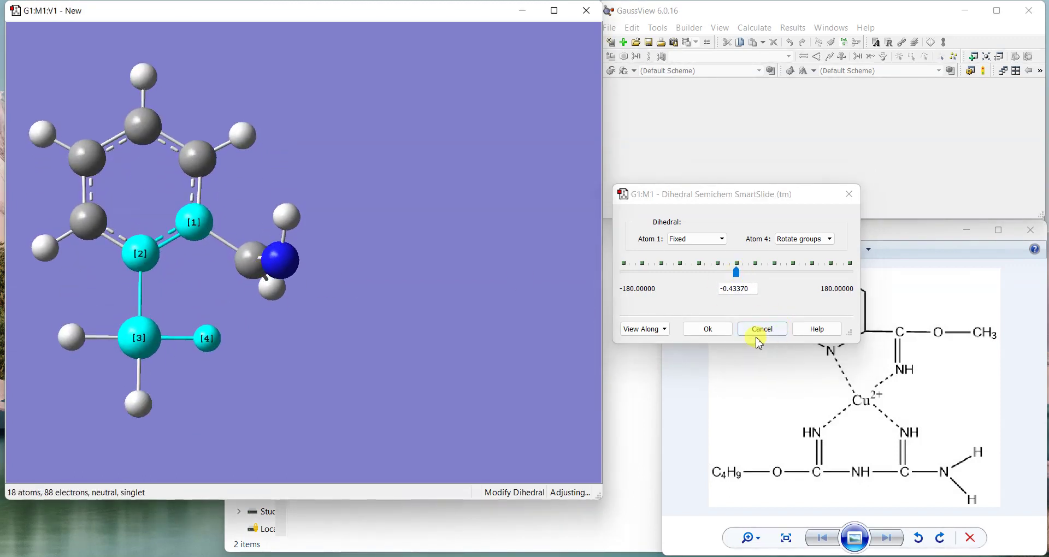
{"action": "left_click", "coordinate": [706, 330]}
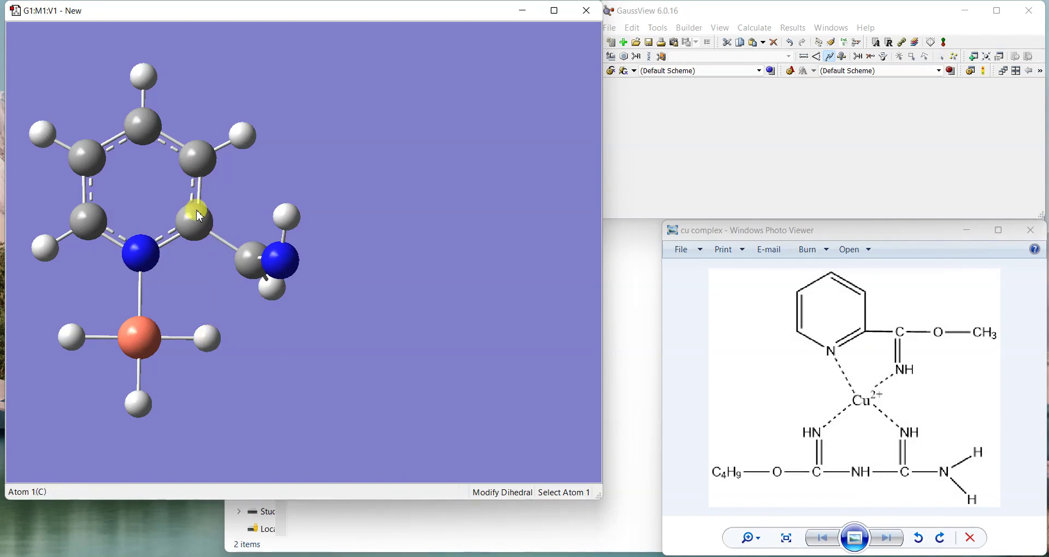
Set the ring nitrogen–ring carbon–side carbon–side nitrogen dihedral to about 6.5° with Atom 1 fixed and Atom 4 rotating groups
{"action": "left_click", "coordinate": [142, 252]}
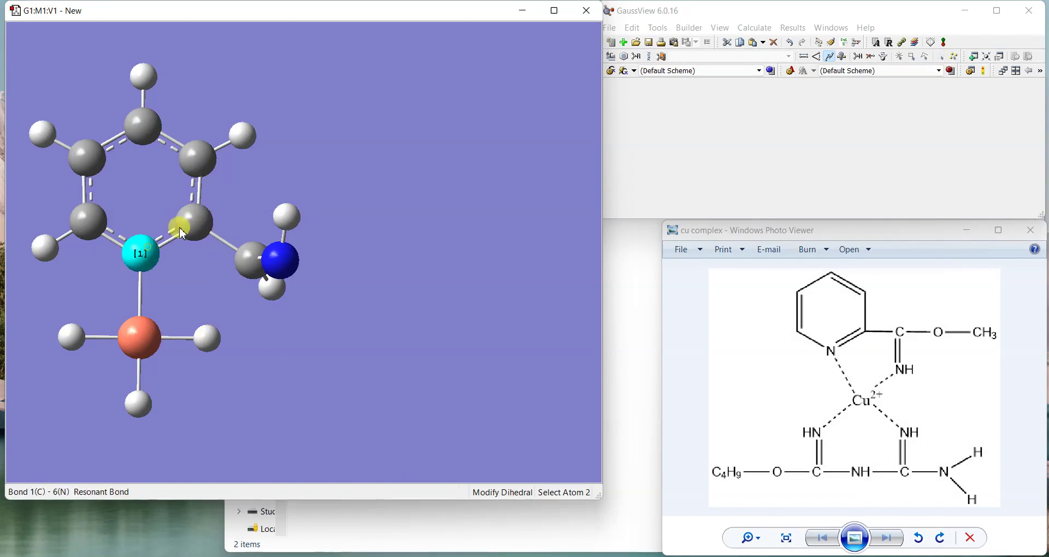
{"action": "left_click", "coordinate": [195, 223]}
{"action": "left_click", "coordinate": [281, 268]}
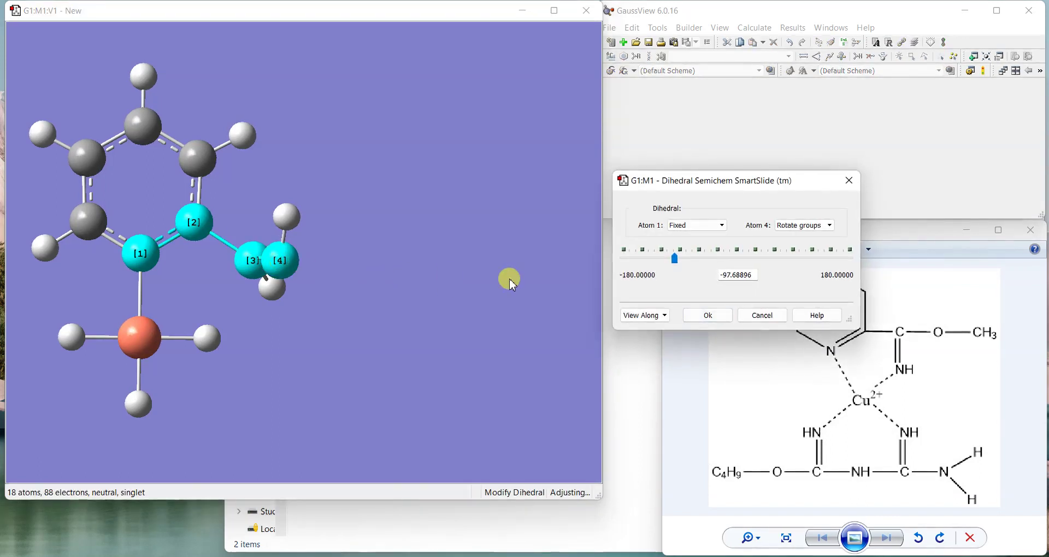
{"action": "left_click_drag", "start_coordinate": [677, 263], "coordinate": [743, 268]}
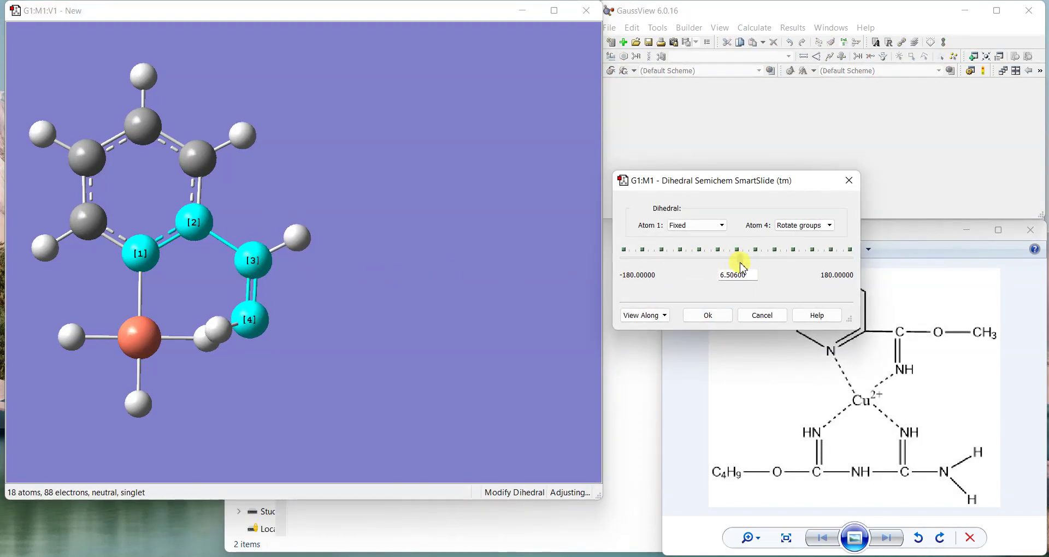
{"action": "left_click_drag", "start_coordinate": [349, 354], "coordinate": [350, 311]}
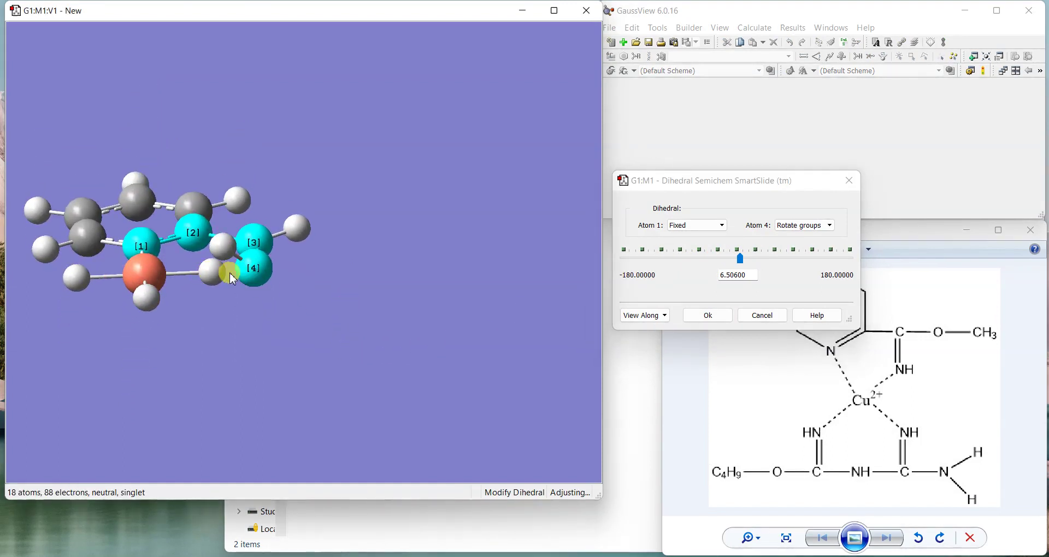
{"action": "left_click", "coordinate": [707, 316]}
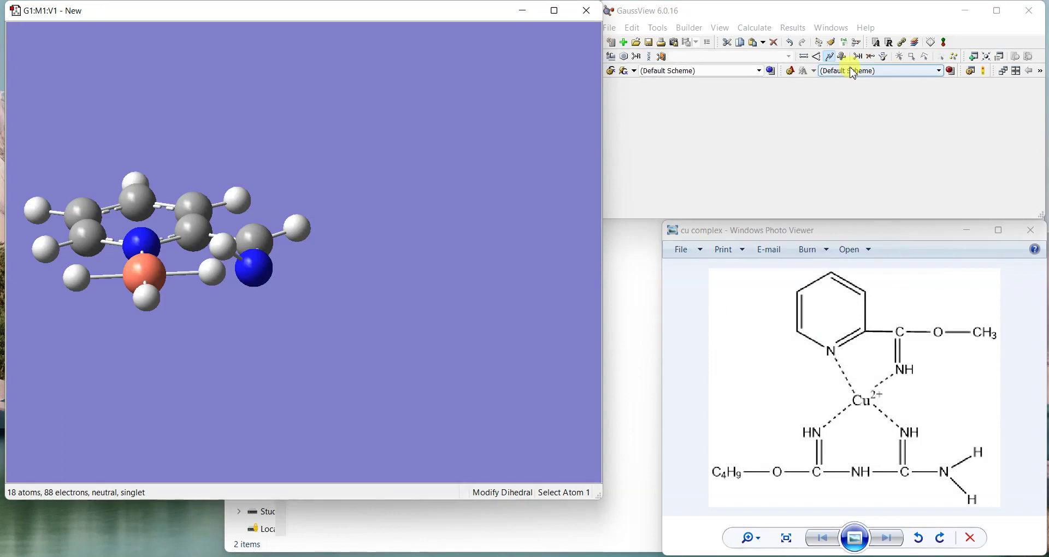
Delete the hydrogen on the side-chain nitrogen and the copper hydrogen facing that nitrogen
{"action": "left_click", "coordinate": [871, 56]}
{"action": "left_click", "coordinate": [244, 277]}
{"action": "left_click_drag", "start_coordinate": [244, 277], "coordinate": [218, 306]}
{"action": "left_click", "coordinate": [210, 322]}
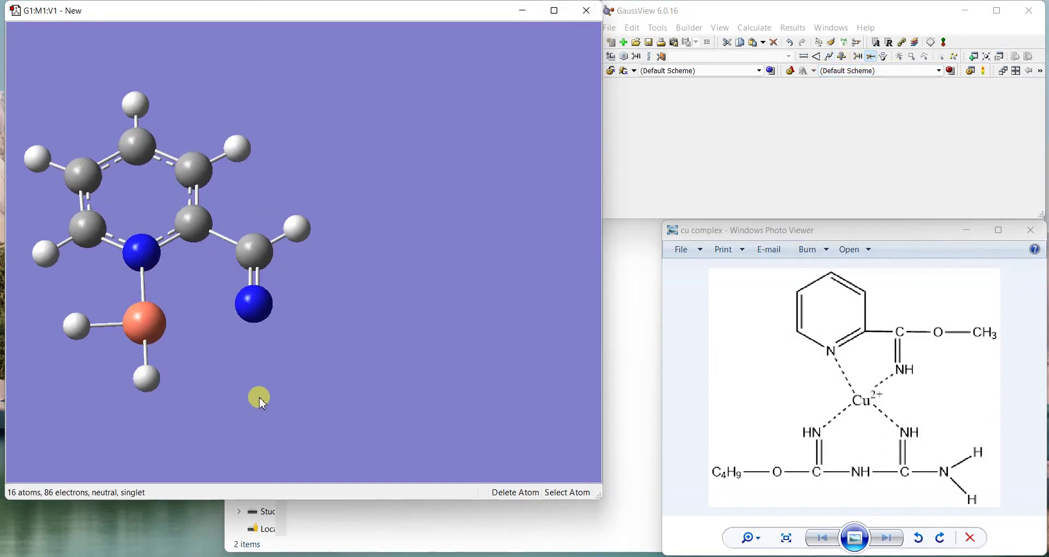
Create a single bond between the copper and the side-chain imine nitrogen to close the chelate ring
{"action": "left_click", "coordinate": [803, 57]}
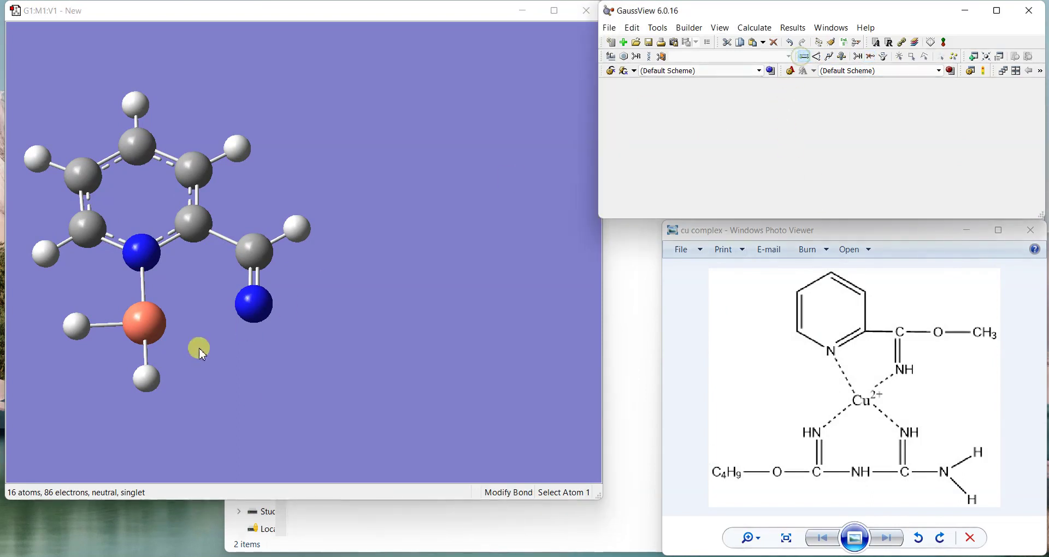
{"action": "left_click", "coordinate": [143, 322]}
{"action": "left_click", "coordinate": [253, 303]}
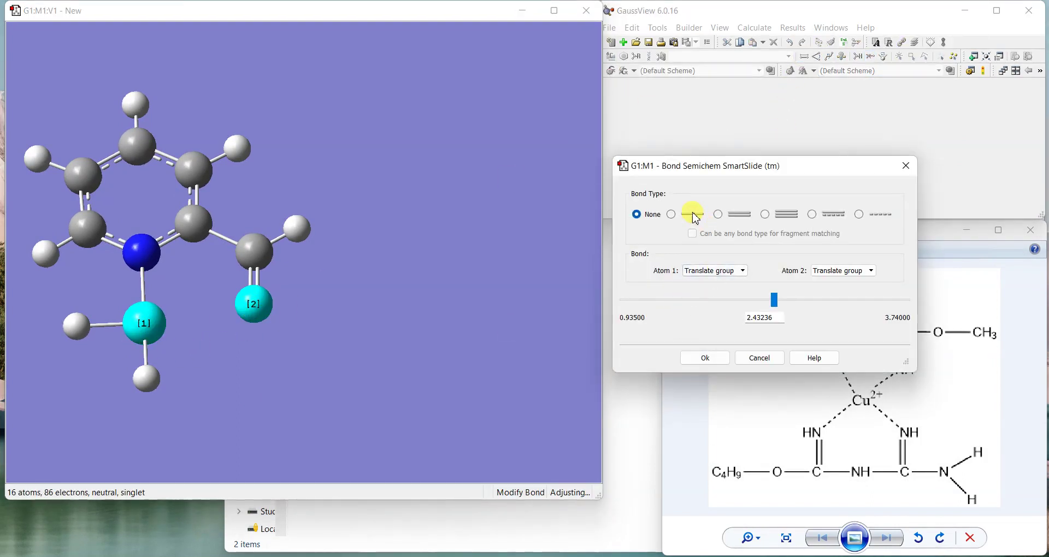
{"action": "left_click", "coordinate": [672, 214]}
{"action": "left_click", "coordinate": [725, 364]}
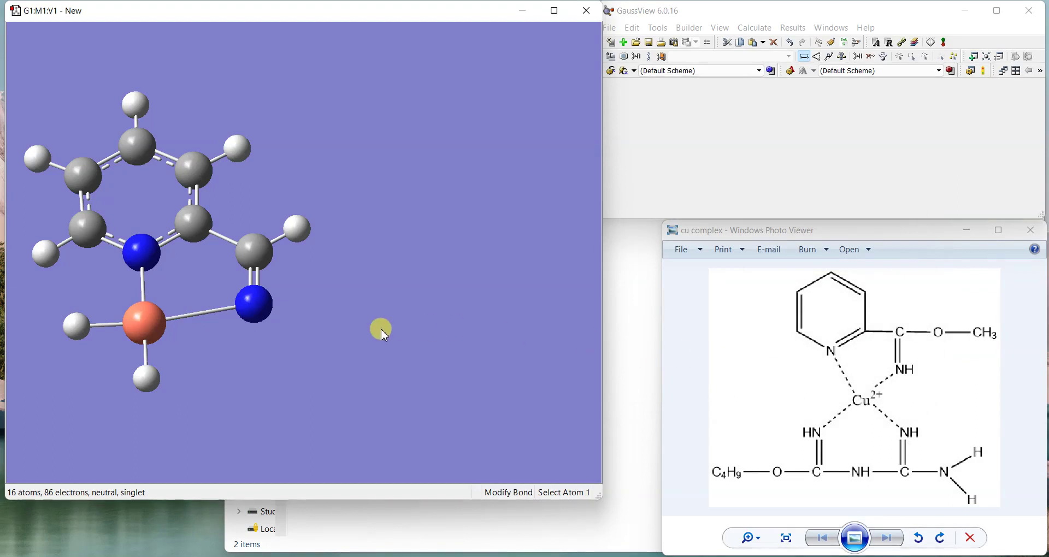
Clean the geometry of the copper chelate structure
{"action": "left_click_drag", "start_coordinate": [385, 330], "coordinate": [387, 370]}
{"action": "left_click", "coordinate": [792, 75]}
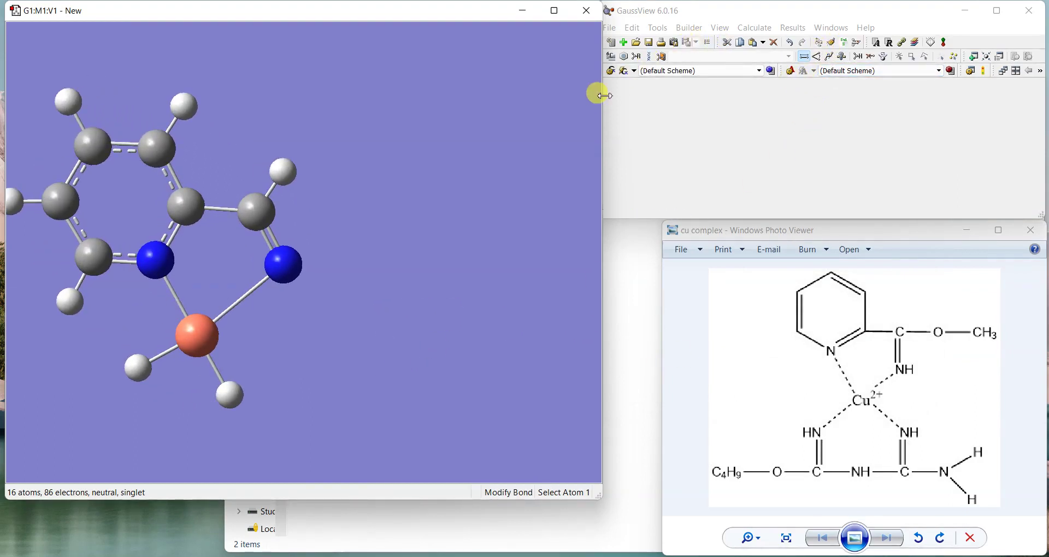
{"action": "left_click_drag", "start_coordinate": [603, 106], "coordinate": [600, 106]}
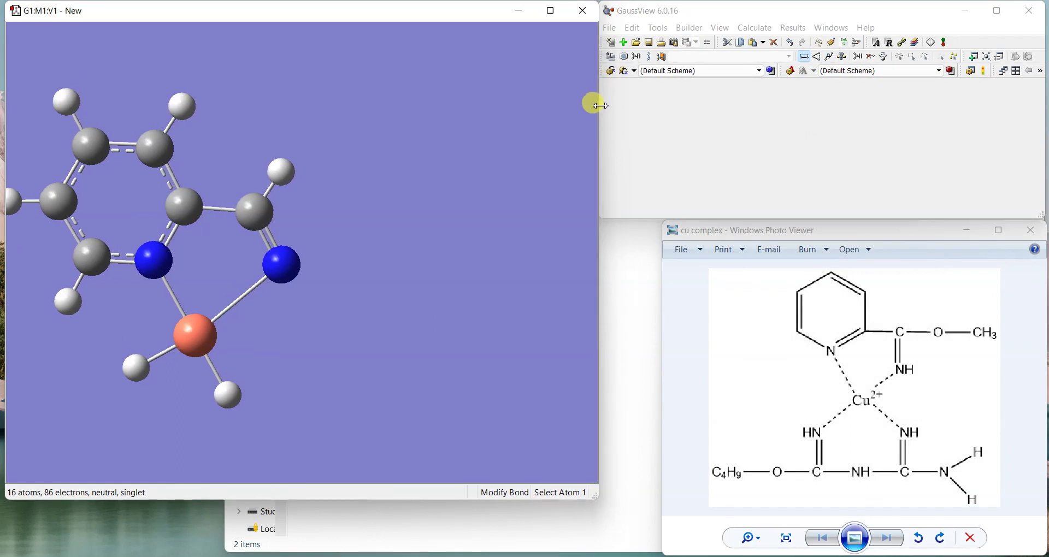
{"action": "left_click", "coordinate": [833, 44]}
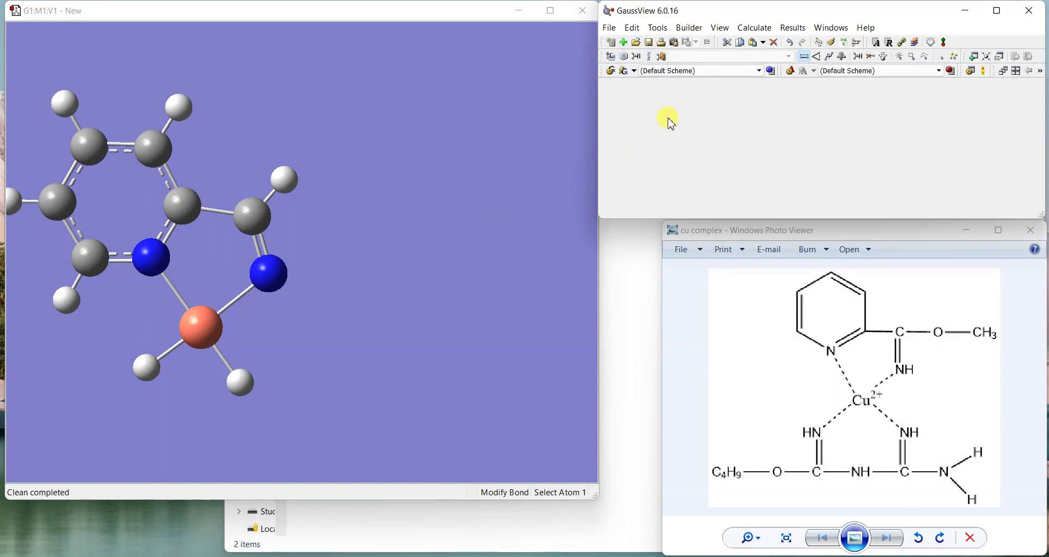
{"action": "left_click", "coordinate": [689, 27]}
{"action": "mouse_move", "coordinate": [658, 30]}
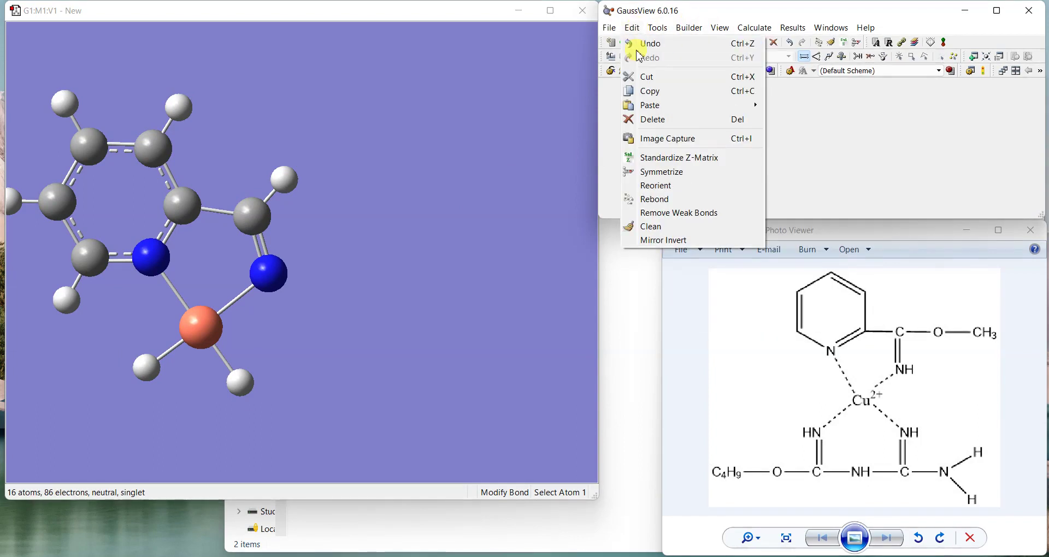
{"action": "left_click", "coordinate": [725, 225]}
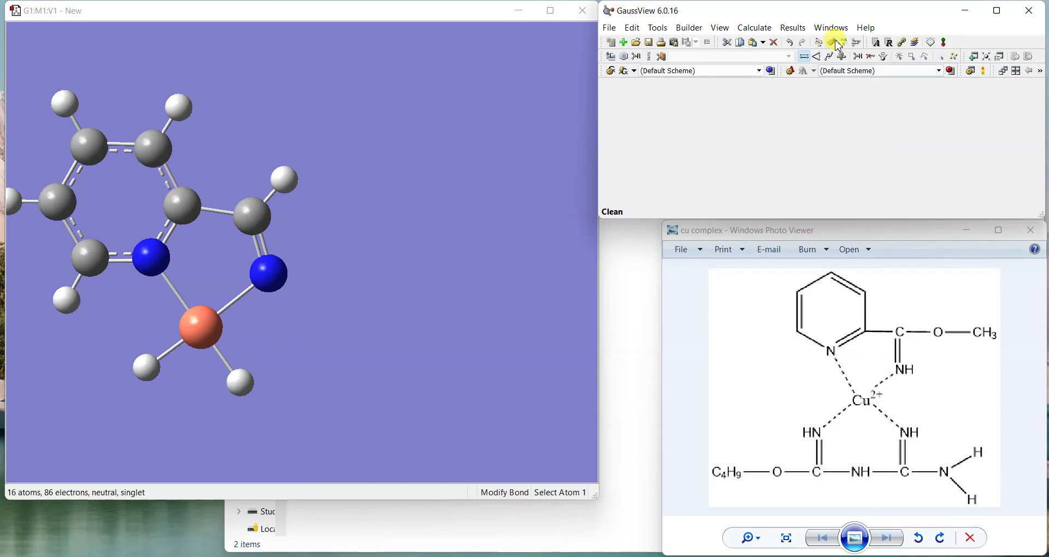
{"action": "left_click_drag", "start_coordinate": [328, 311], "coordinate": [505, 352]}
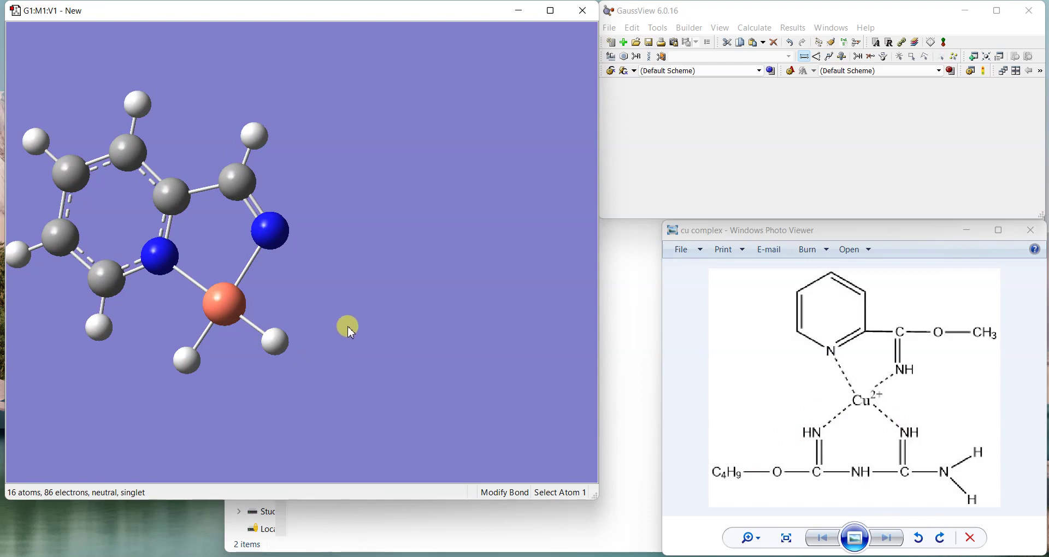
Place a separate Nitrogen Tetravalent (S-S-S-LP) fragment in the empty space beside the copper chelate
{"action": "left_click", "coordinate": [612, 57]}
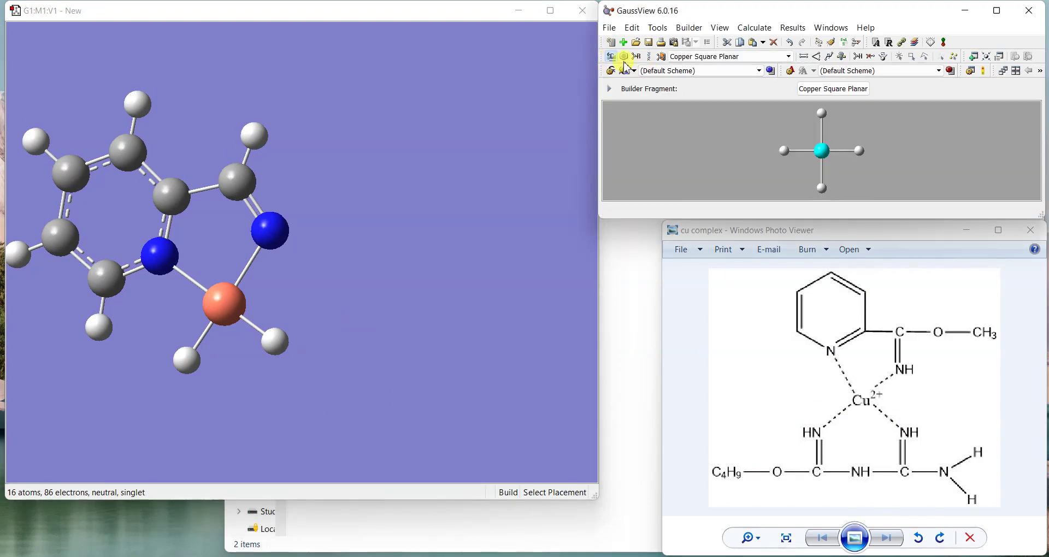
{"action": "left_click", "coordinate": [618, 56]}
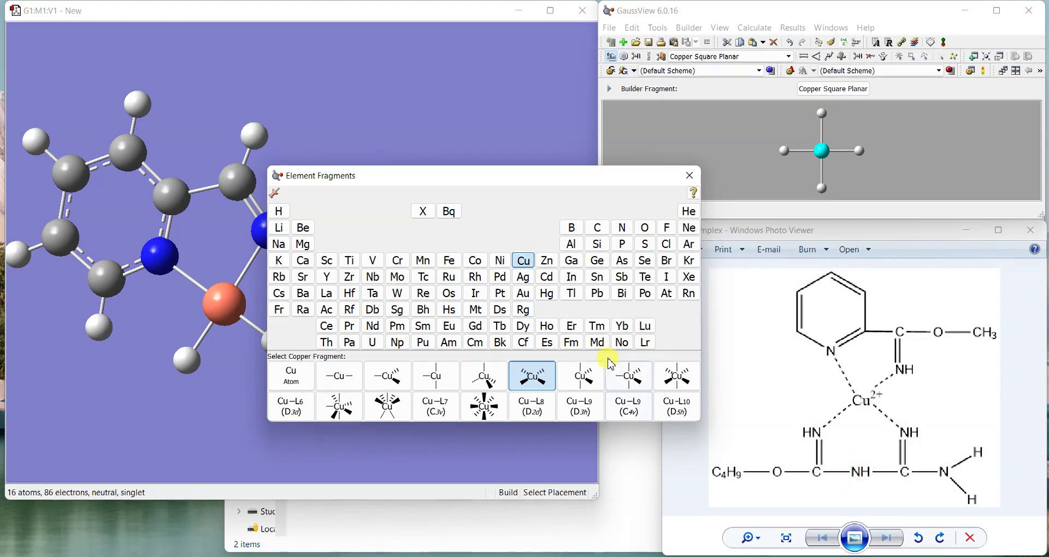
{"action": "left_click", "coordinate": [625, 230]}
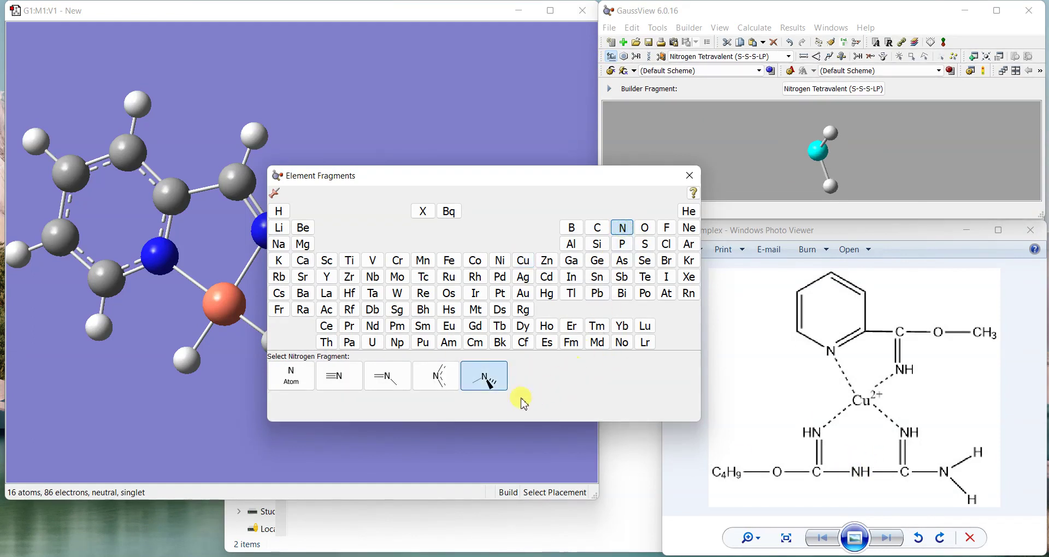
{"action": "left_click", "coordinate": [483, 383]}
{"action": "left_click", "coordinate": [462, 333]}
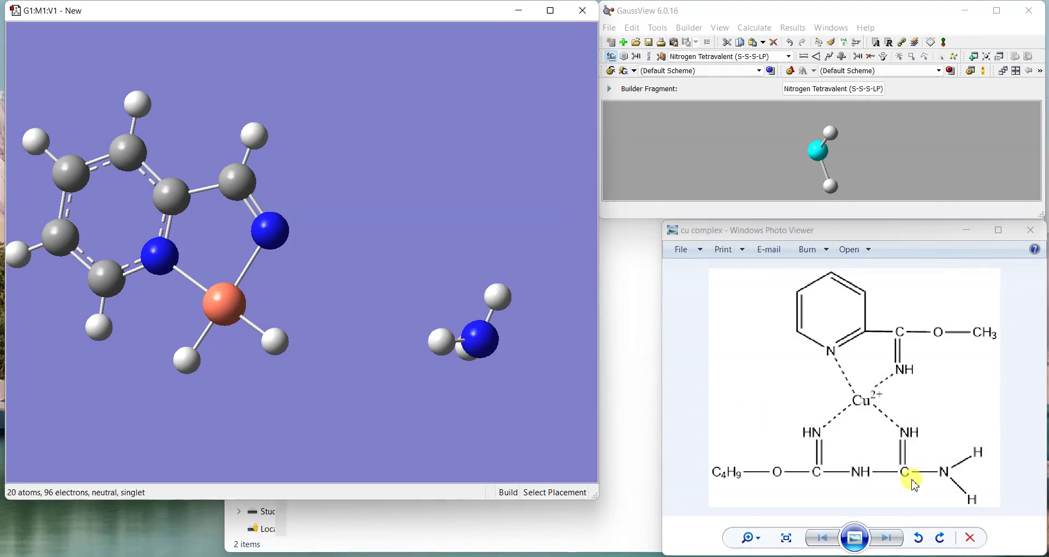
Replace two hydrogens of the separate nitrogen with Carbon Trivalent (S-S-D) fragments
{"action": "left_click", "coordinate": [625, 71]}
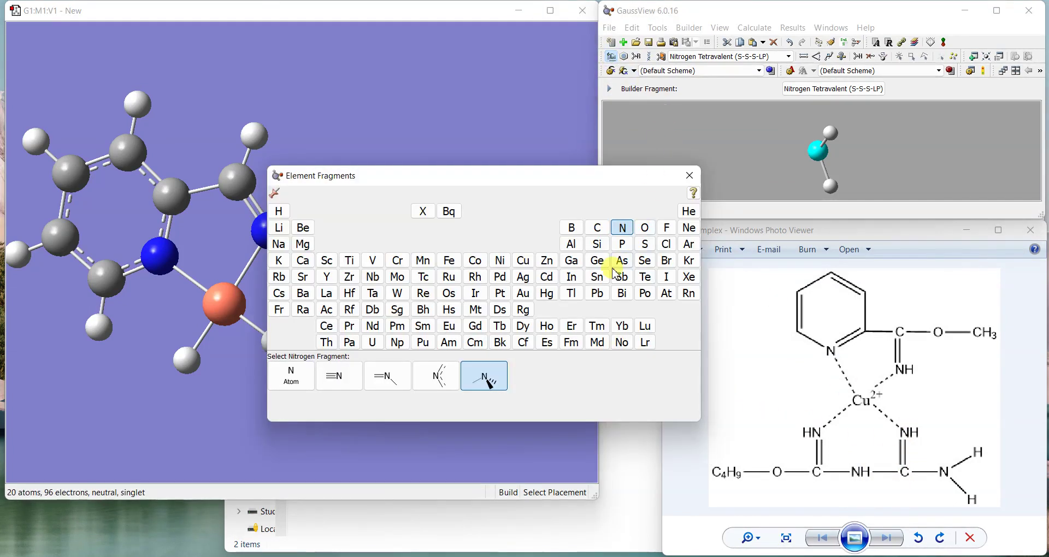
{"action": "left_click", "coordinate": [597, 227]}
{"action": "left_click", "coordinate": [434, 376]}
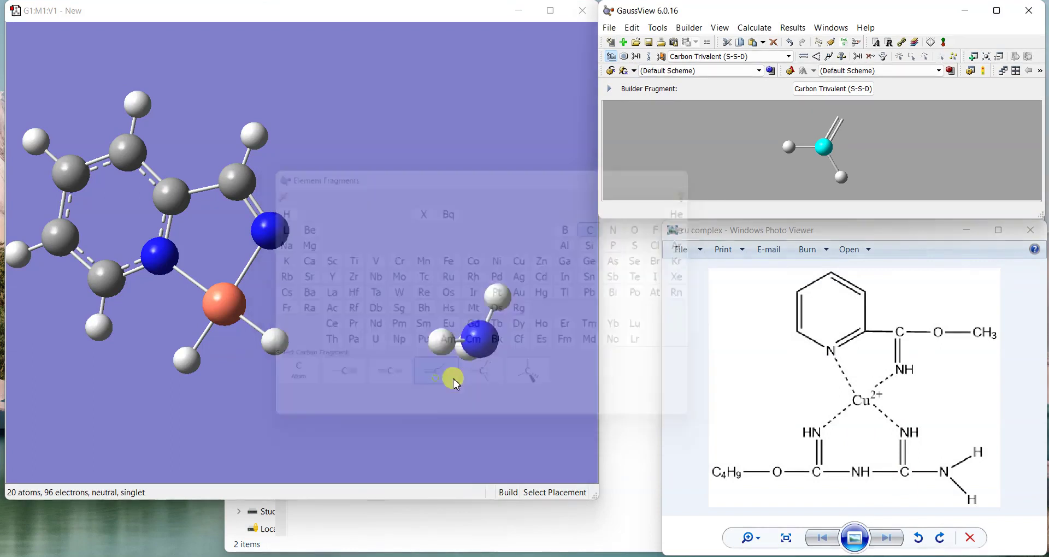
{"action": "left_click", "coordinate": [502, 300]}
{"action": "left_click", "coordinate": [440, 348]}
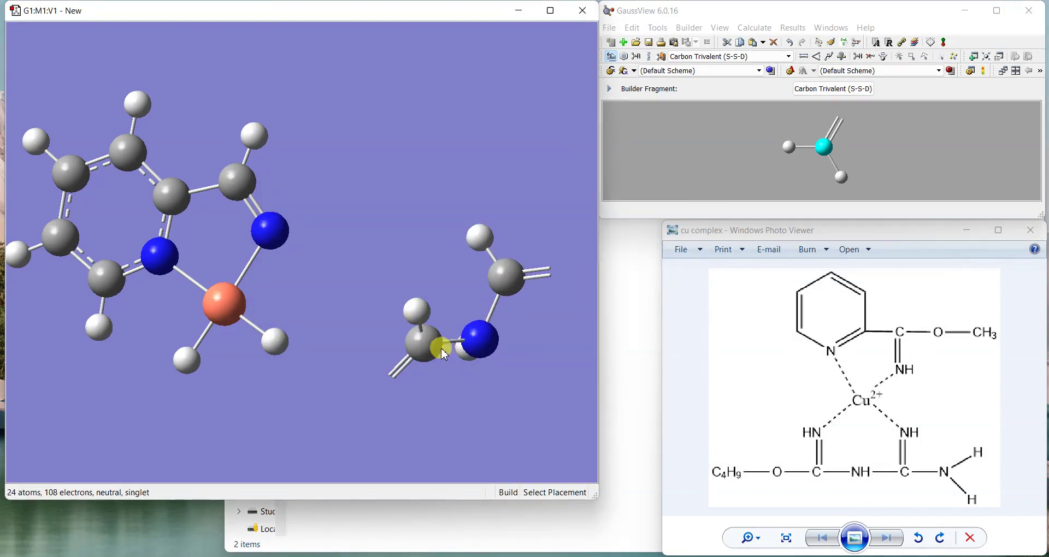
Attach a Nitrogen Tetravalent (S-S-S-LP) fragment to the open double bond of each new carbon in the separate chain
{"action": "left_click_drag", "start_coordinate": [507, 375], "coordinate": [490, 356]}
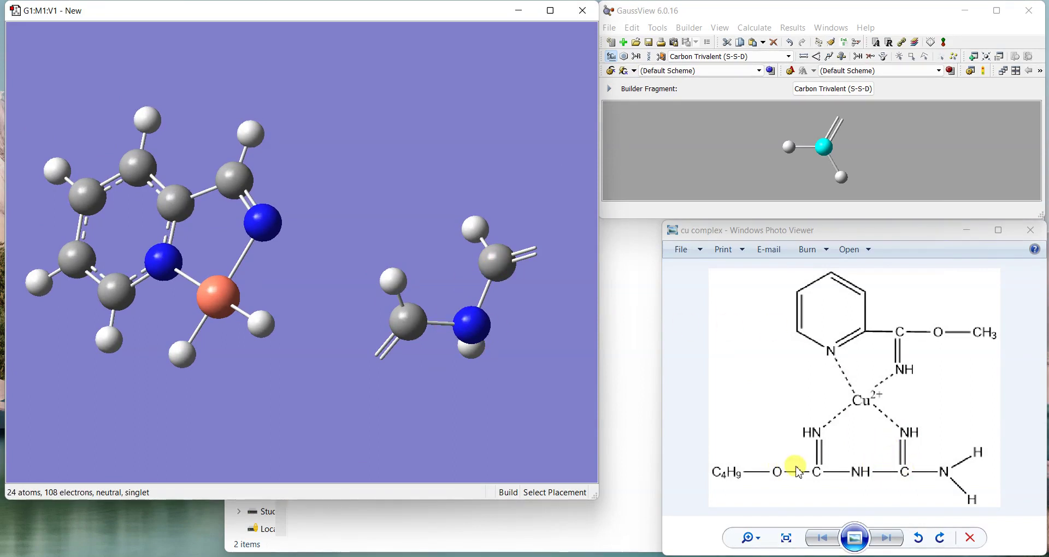
{"action": "left_click", "coordinate": [616, 58]}
{"action": "left_click", "coordinate": [624, 226]}
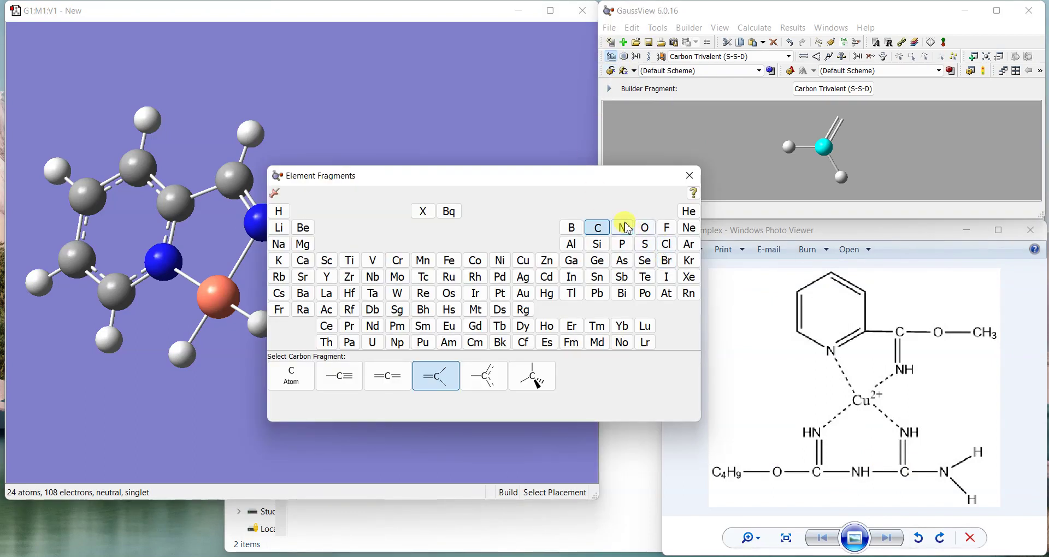
{"action": "left_click", "coordinate": [486, 377]}
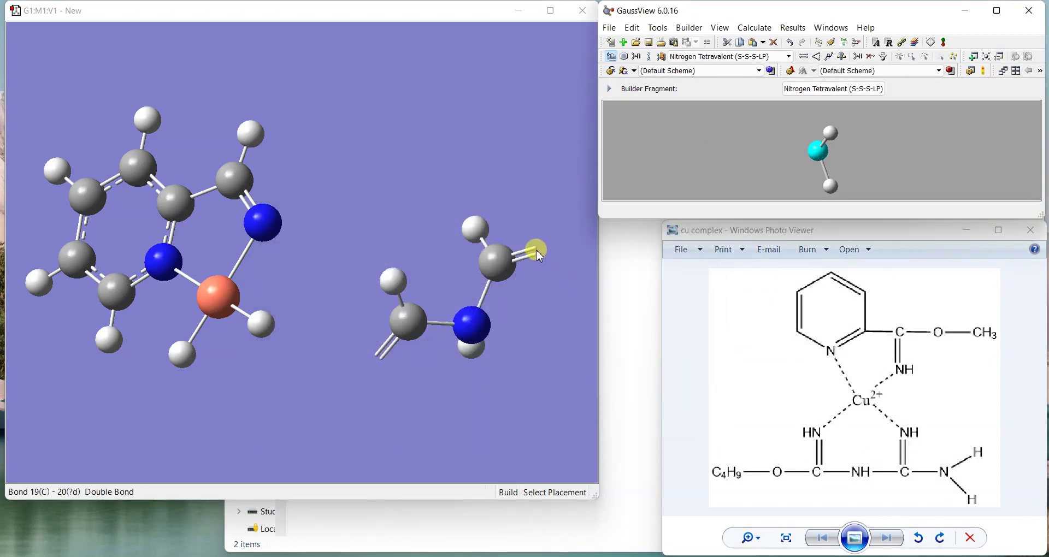
{"action": "left_click", "coordinate": [535, 250]}
{"action": "left_click", "coordinate": [383, 356]}
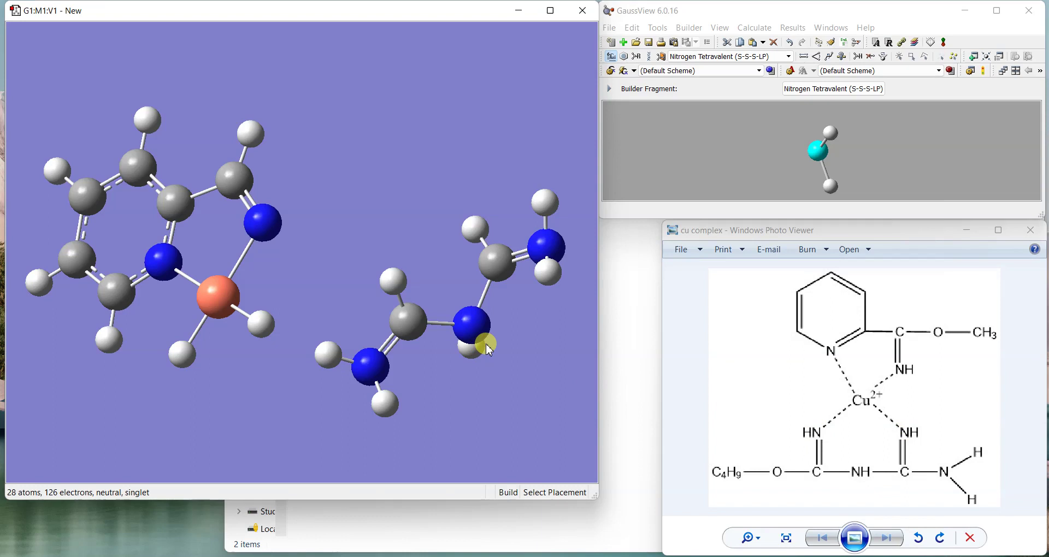
Reposition and rotate the two fragments so the separate N–C–N–C–N chain lies below the copper with its terminal nitrogens on either side
{"action": "left_click_drag", "start_coordinate": [475, 323], "coordinate": [439, 284], "text": "alt"}
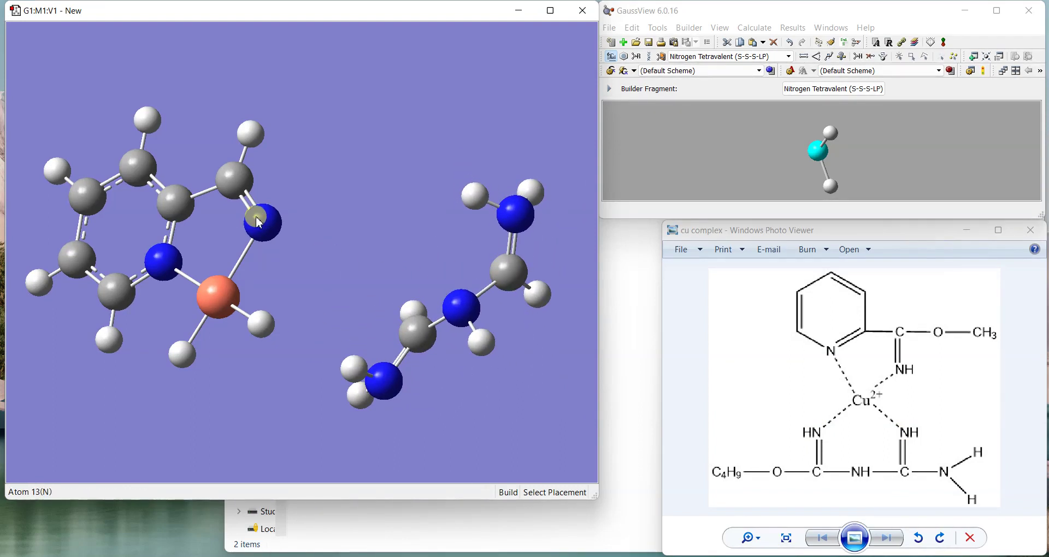
{"action": "mouse_move", "coordinate": [261, 226]}
{"action": "left_mouse_down", "text": "alt+shift"}
{"action": "mouse_move", "coordinate": [279, 142]}
{"action": "mouse_move", "coordinate": [300, 171]}
{"action": "left_mouse_up", "text": "alt+shift"}
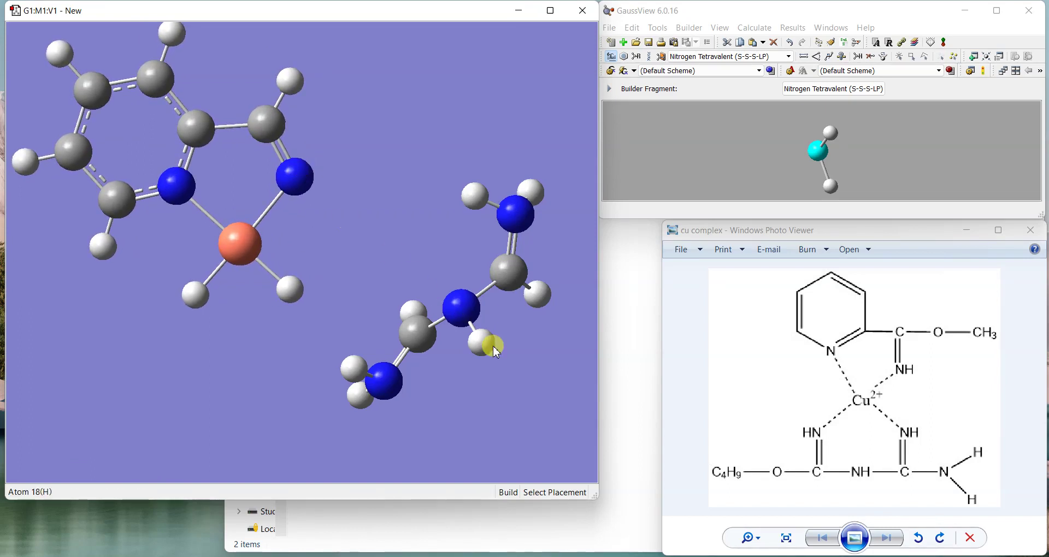
{"action": "left_click_drag", "start_coordinate": [461, 318], "coordinate": [313, 372], "text": "alt"}
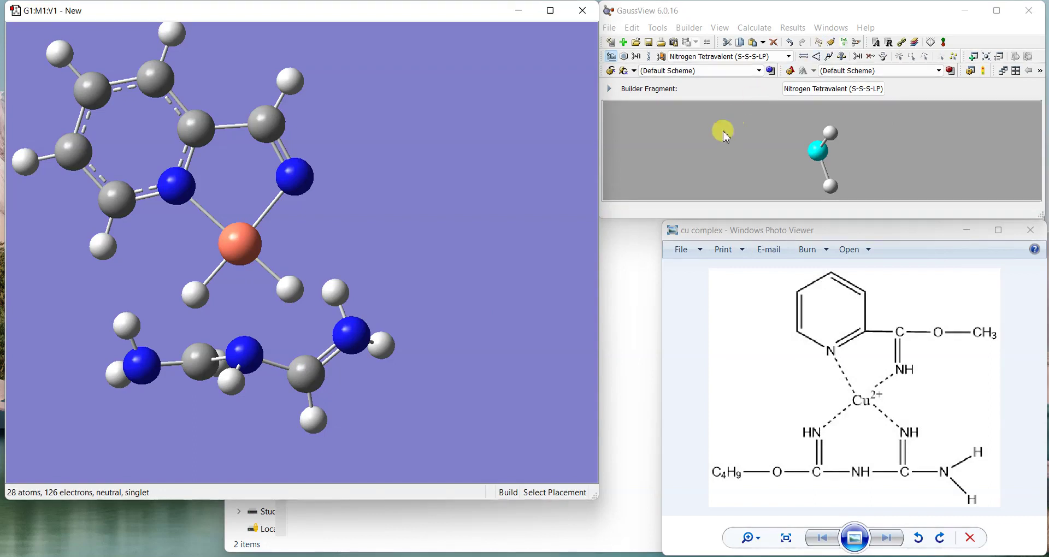
Delete one hydrogen from each terminal nitrogen of the separate chain and both remaining hydrogens on the copper
{"action": "left_click", "coordinate": [872, 58]}
{"action": "left_click", "coordinate": [337, 293]}
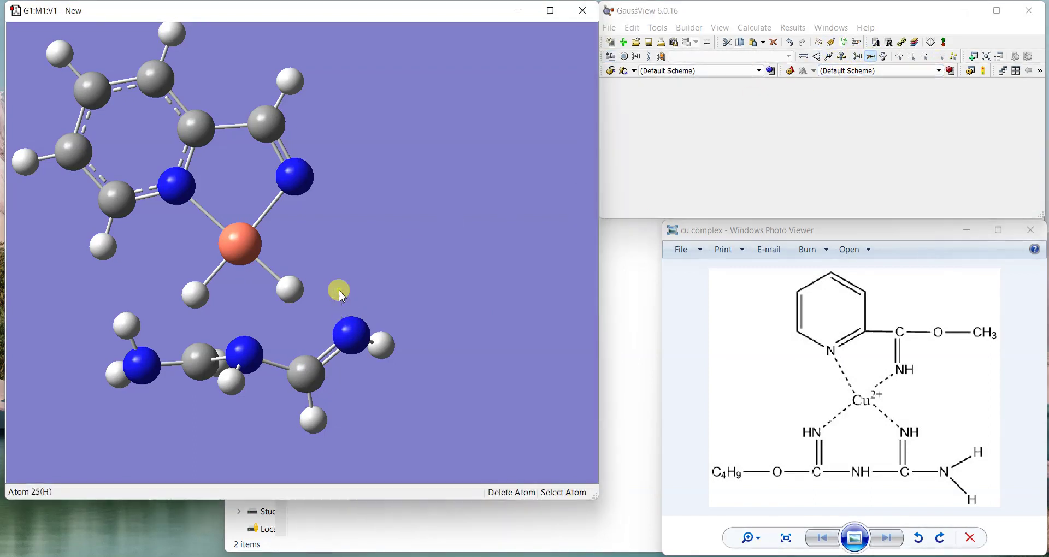
{"action": "left_click", "coordinate": [124, 340]}
{"action": "left_click", "coordinate": [198, 298]}
{"action": "left_click", "coordinate": [289, 289]}
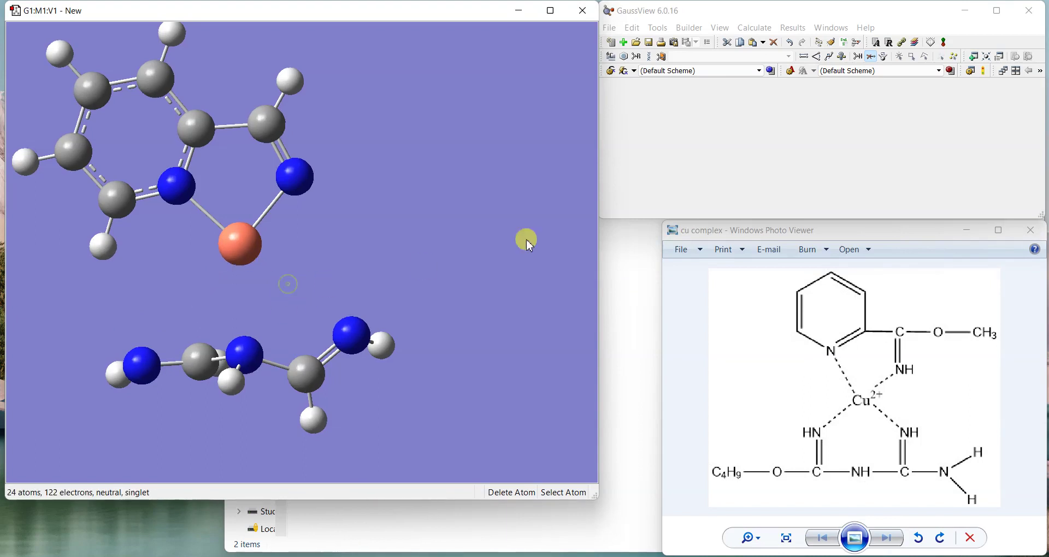
Create a single bond between the copper and the chain's terminal nitrogen on the pyridine side
{"action": "left_click", "coordinate": [803, 56]}
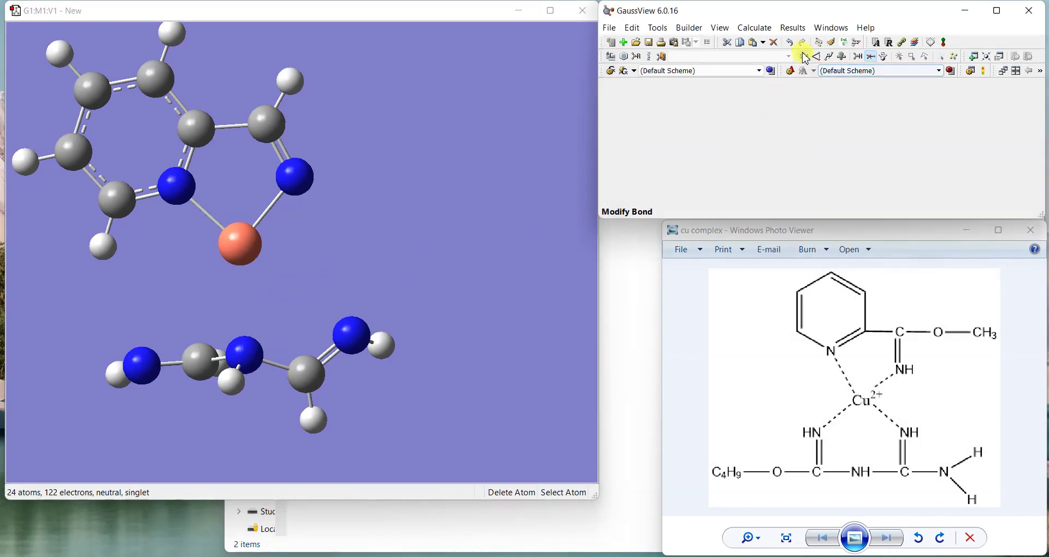
{"action": "left_click", "coordinate": [141, 365]}
{"action": "left_click", "coordinate": [239, 250]}
{"action": "left_click", "coordinate": [676, 201]}
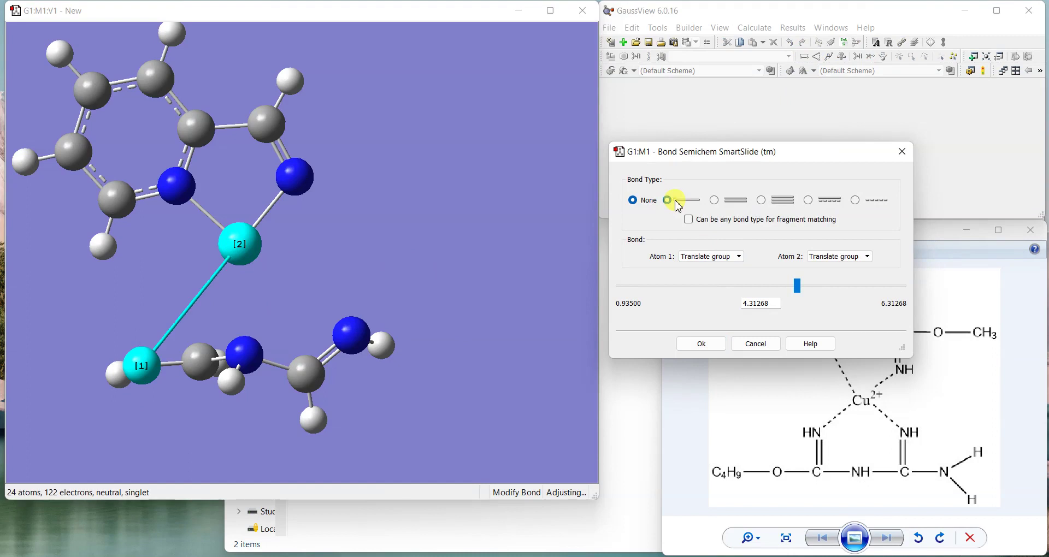
{"action": "left_click", "coordinate": [701, 344]}
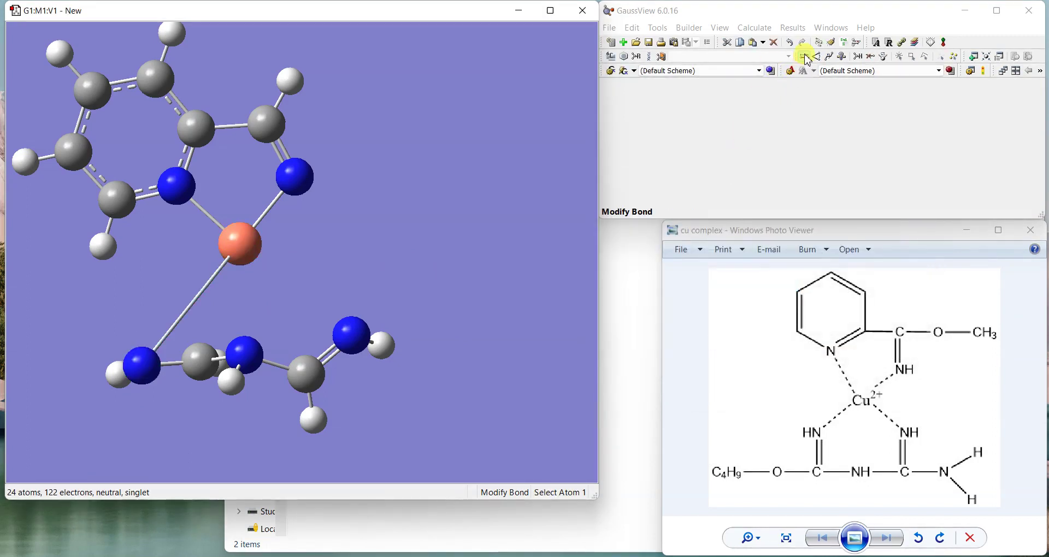
Create a single bond between the copper and the chain's other terminal nitrogen, and clean the structure's geometry
{"action": "left_click", "coordinate": [351, 336]}
{"action": "left_click", "coordinate": [239, 244]}
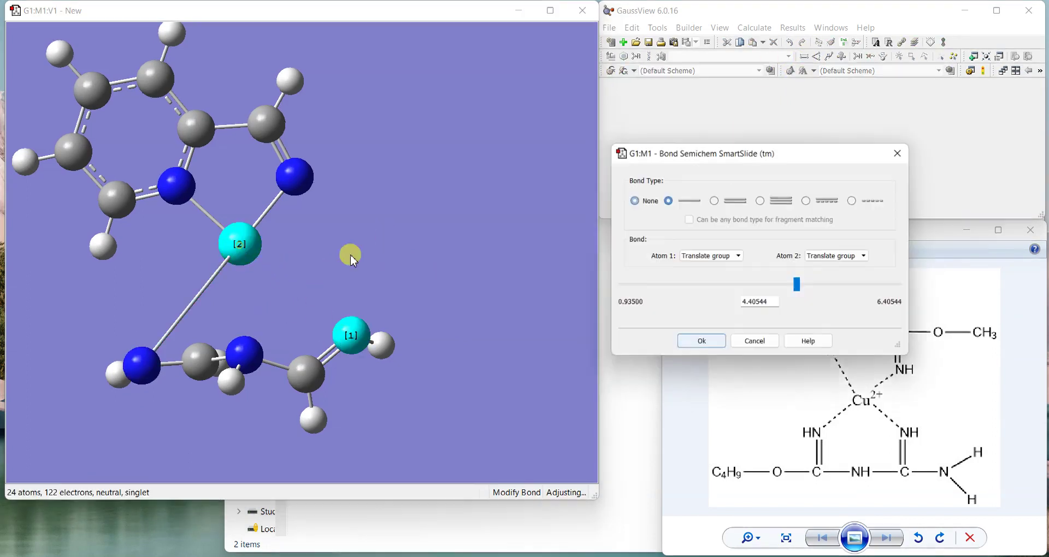
{"action": "left_click", "coordinate": [676, 201]}
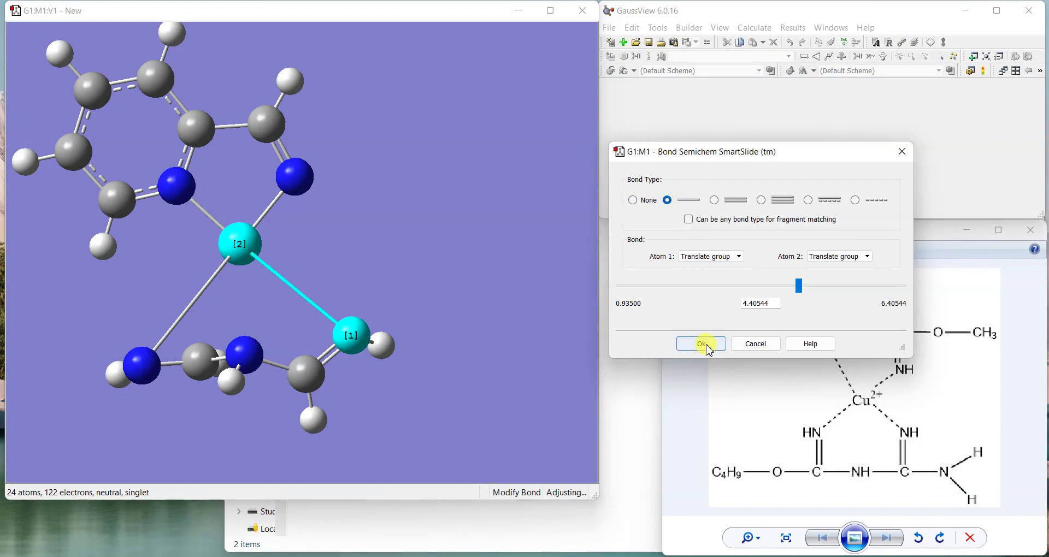
{"action": "left_click", "coordinate": [701, 344]}
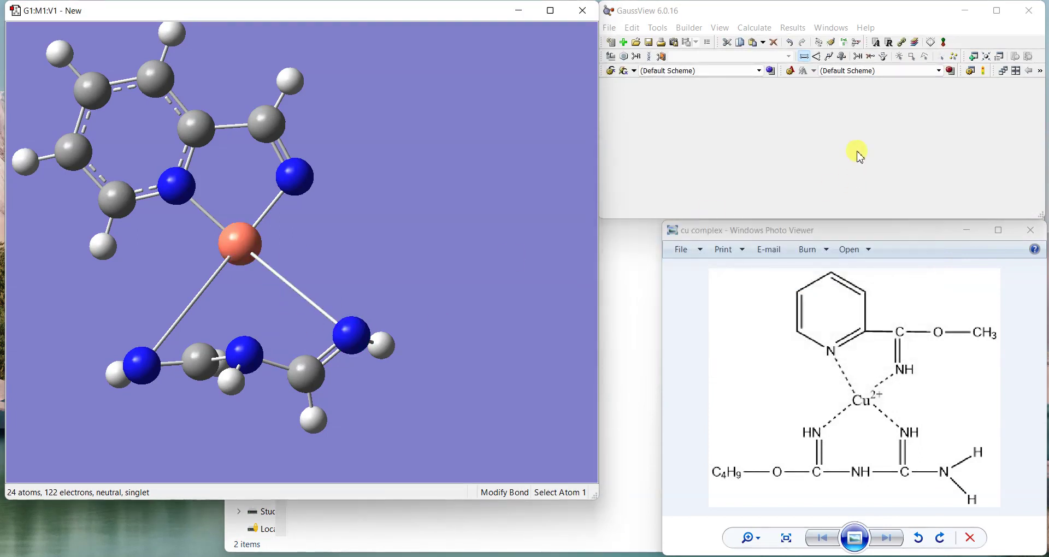
{"action": "left_click", "coordinate": [832, 44]}
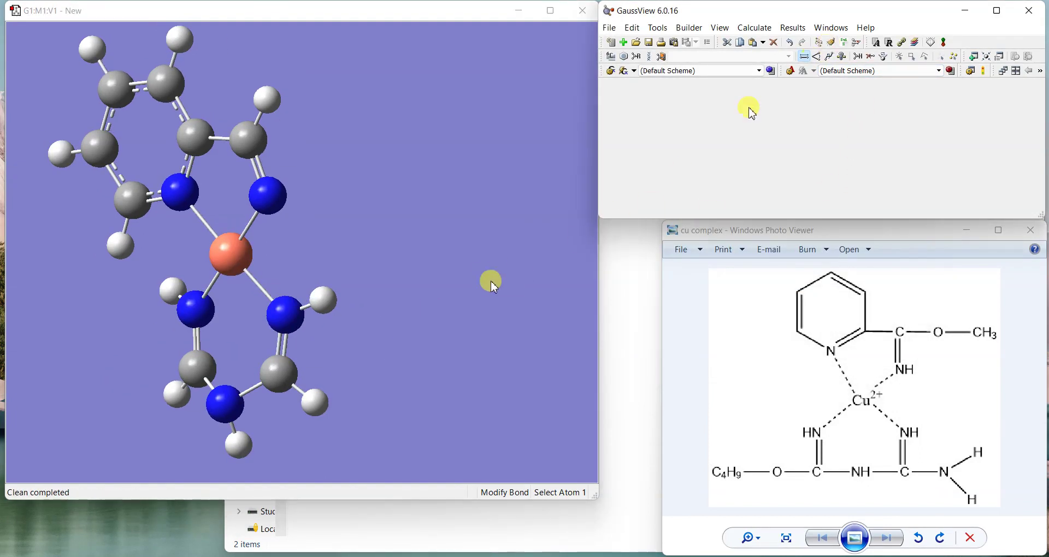
Replace the hydrogen on the chain carbon farther from the pyridine with a Nitrogen Tetravalent (S-S-S-LP) fragment as the amino group
{"action": "left_click_drag", "start_coordinate": [338, 334], "coordinate": [358, 297]}
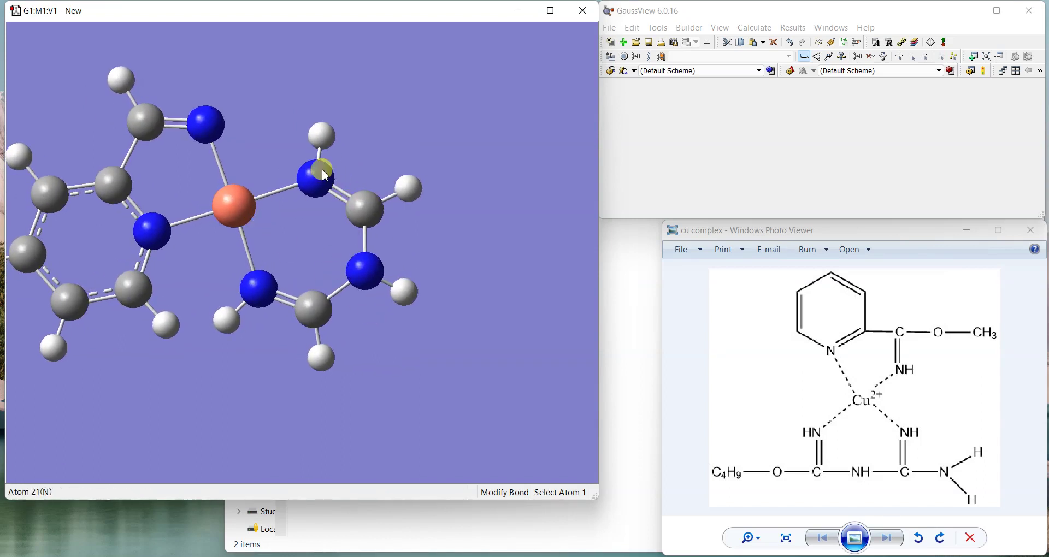
{"action": "mouse_move", "coordinate": [332, 224]}
{"action": "left_mouse_down"}
{"action": "mouse_move", "coordinate": [285, 211]}
{"action": "mouse_move", "coordinate": [304, 234]}
{"action": "mouse_move", "coordinate": [316, 229]}
{"action": "left_mouse_up"}
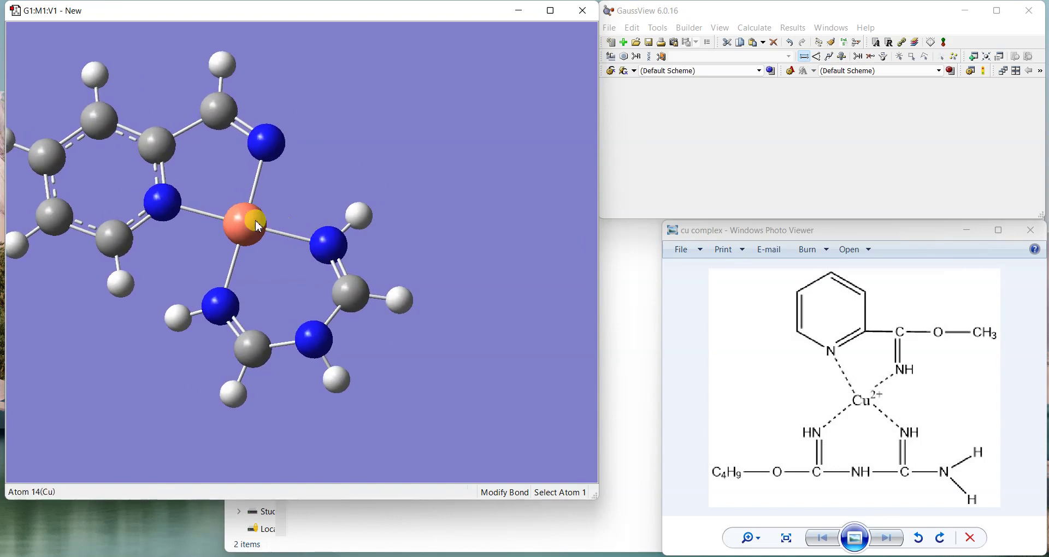
{"action": "middle_click_drag", "start_coordinate": [255, 227], "coordinate": [330, 251]}
{"action": "scroll", "coordinate": [331, 251], "scroll_direction": "down", "scroll_amount": 2}
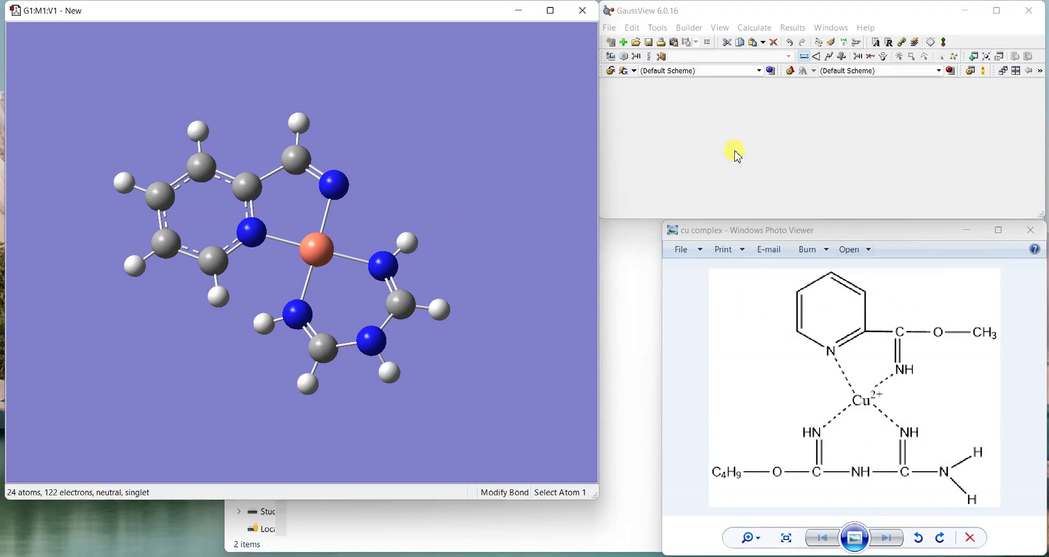
{"action": "left_click", "coordinate": [610, 57]}
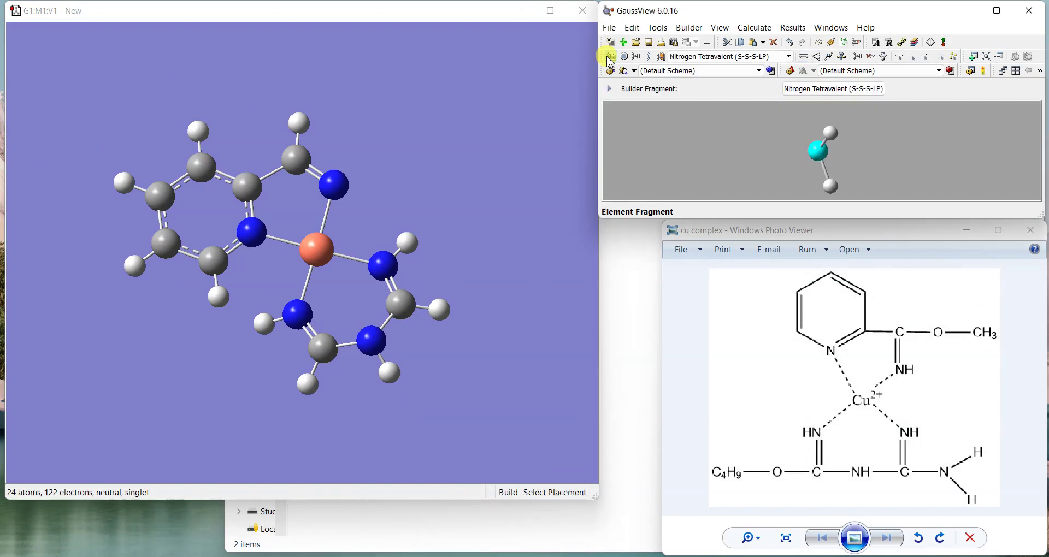
{"action": "left_click", "coordinate": [609, 58]}
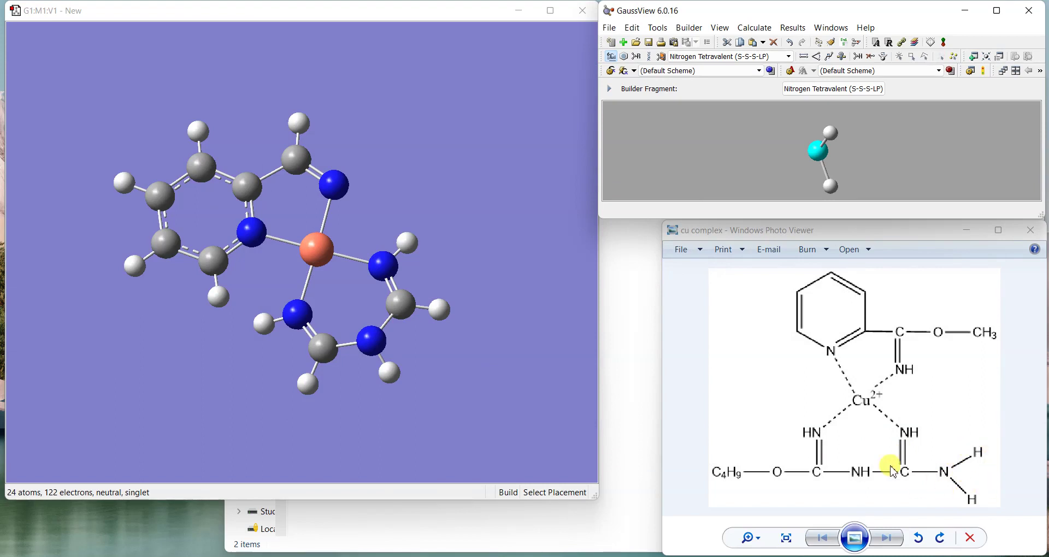
{"action": "left_click", "coordinate": [440, 308]}
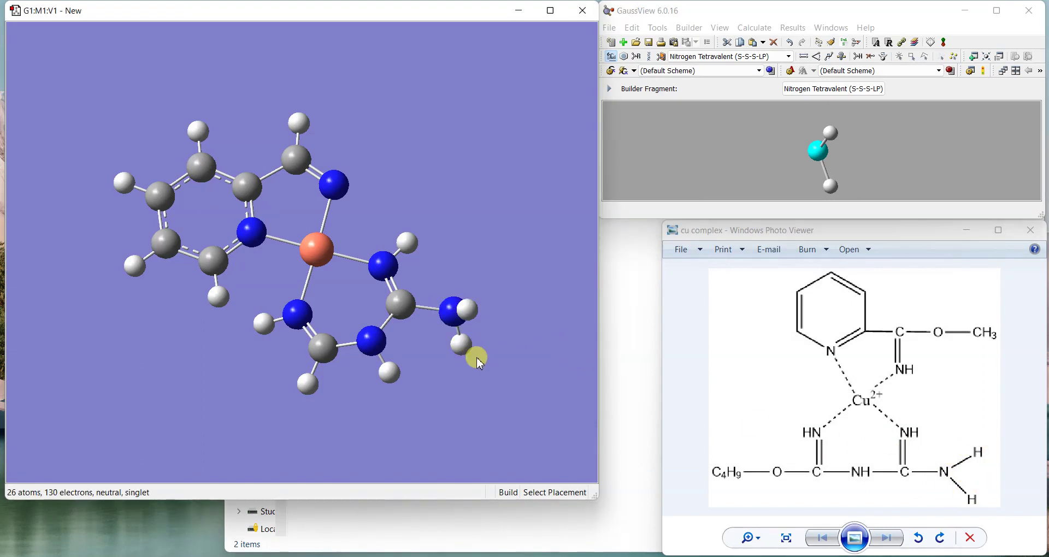
Replace the hydrogens on the pyridine ligand's imine carbon and the chain's other carbon with Oxygen Tetravalent (S-S-LP-LP) fragments
{"action": "left_click", "coordinate": [611, 56]}
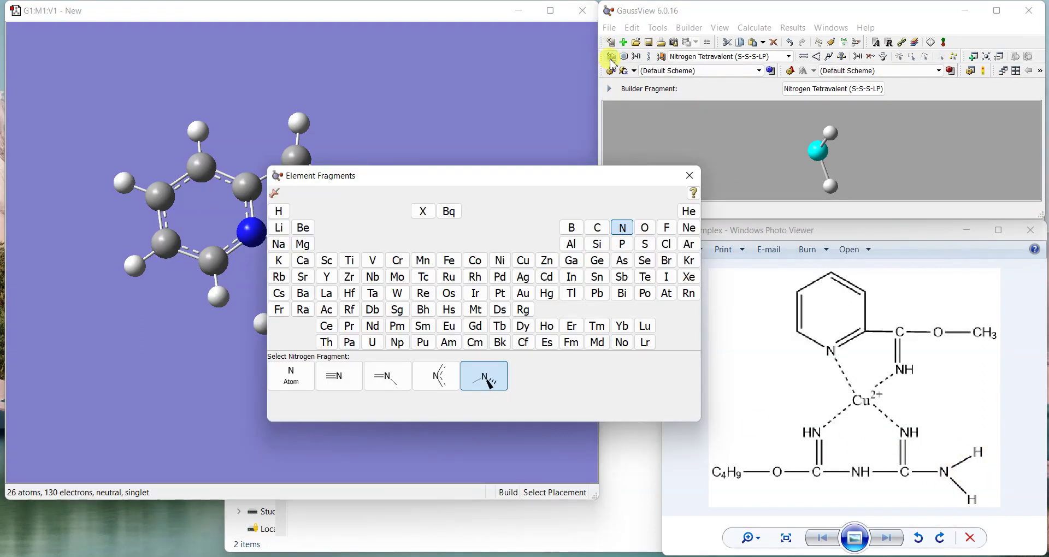
{"action": "left_click", "coordinate": [646, 227]}
{"action": "left_click", "coordinate": [388, 376]}
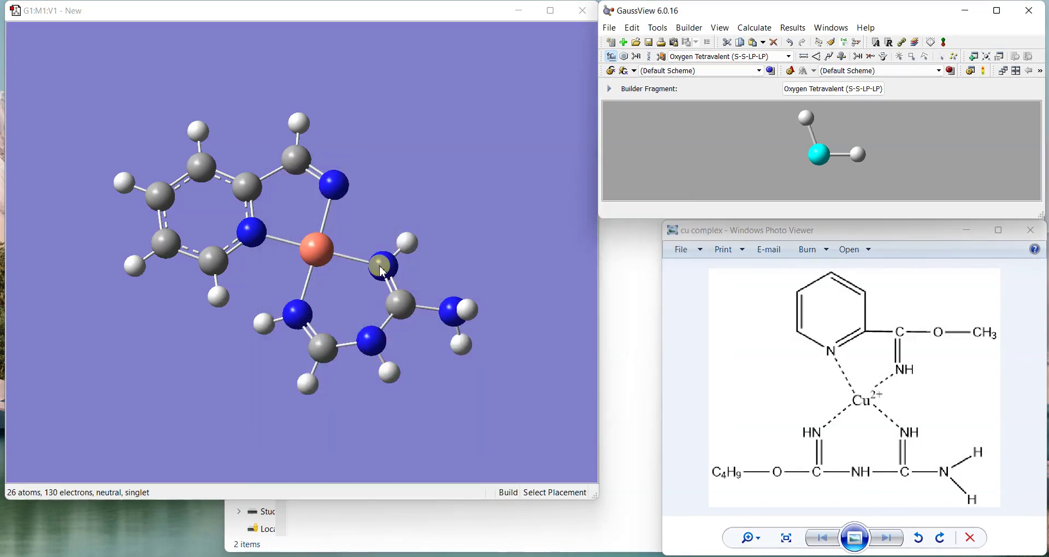
{"action": "left_click", "coordinate": [304, 128]}
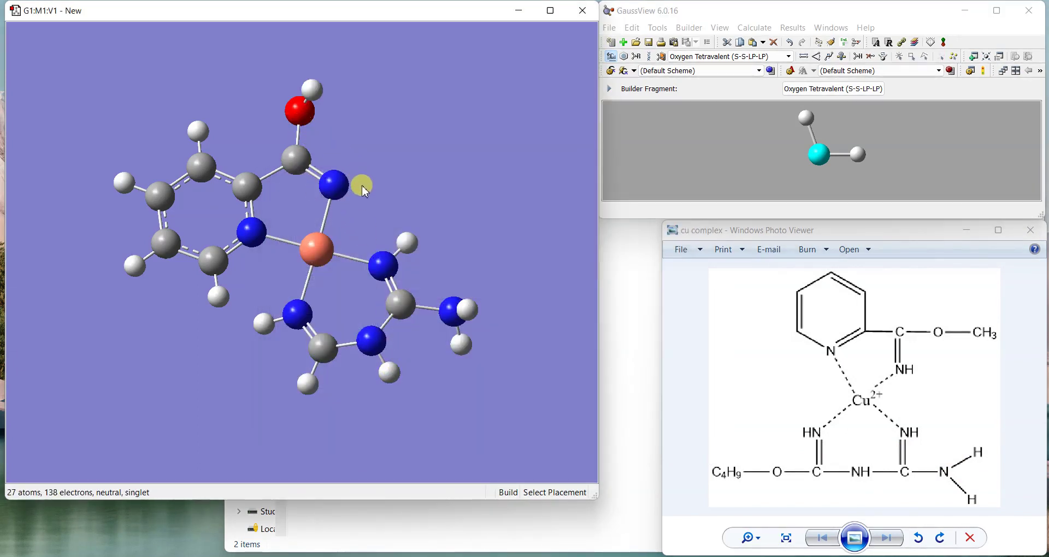
{"action": "left_click", "coordinate": [308, 386]}
Attach a Carbon Tetrahedral fragment to the pyridine ligand's oxygen, replacing its hydrogen to form the methoxy group
{"action": "left_click", "coordinate": [623, 57]}
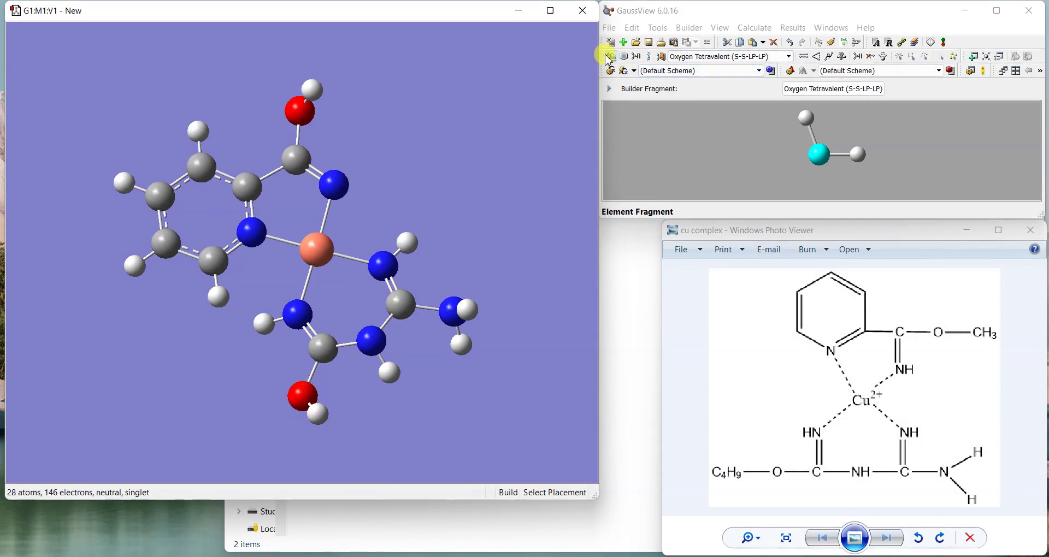
{"action": "left_click", "coordinate": [610, 56]}
{"action": "left_click", "coordinate": [598, 227]}
{"action": "left_click", "coordinate": [437, 374]}
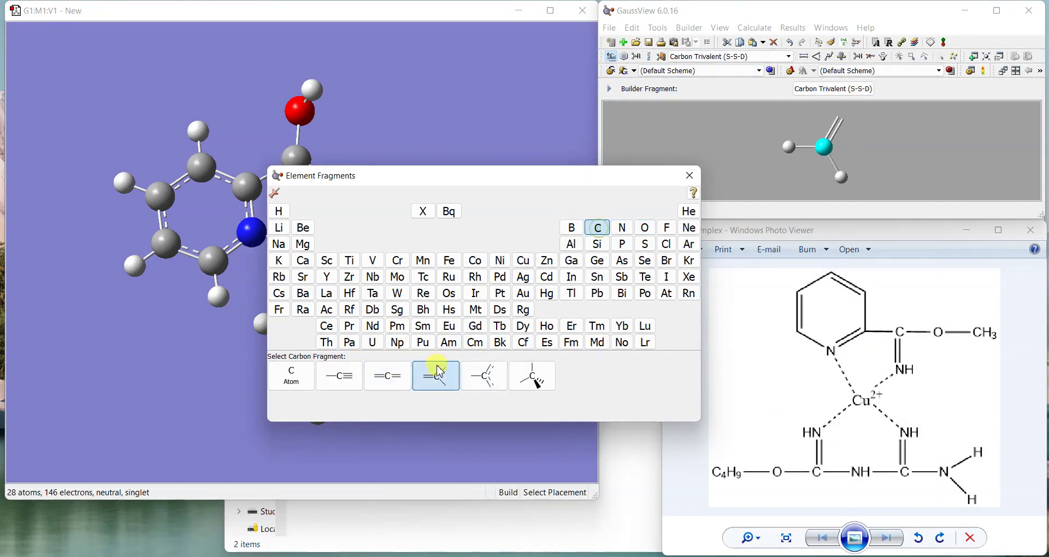
{"action": "left_click", "coordinate": [533, 376]}
{"action": "left_click", "coordinate": [315, 91]}
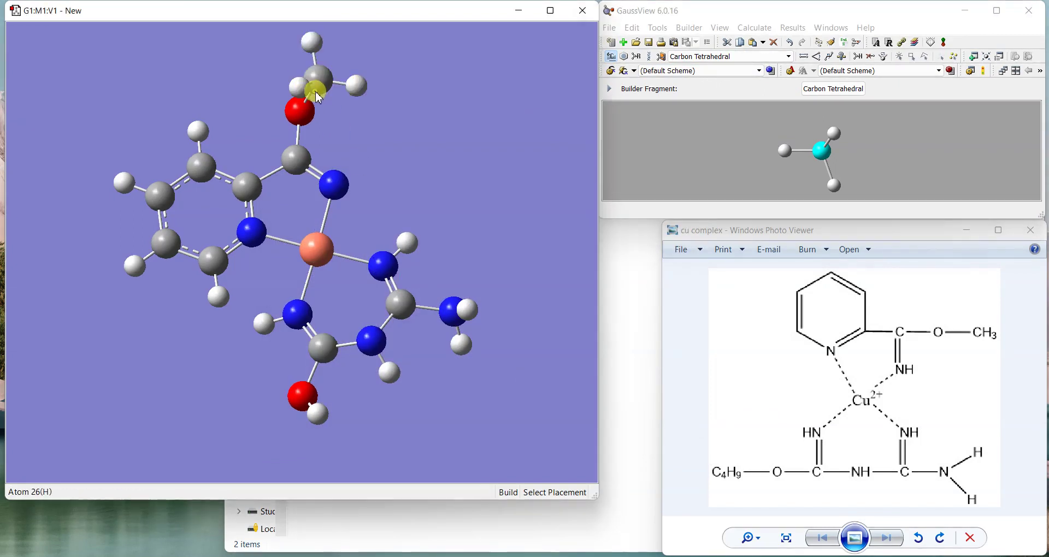
Build a four-carbon butyl chain on the second ligand's oxygen by successively replacing hydrogens with Carbon Tetrahedral fragments
{"action": "left_click_drag", "start_coordinate": [367, 280], "coordinate": [385, 348]}
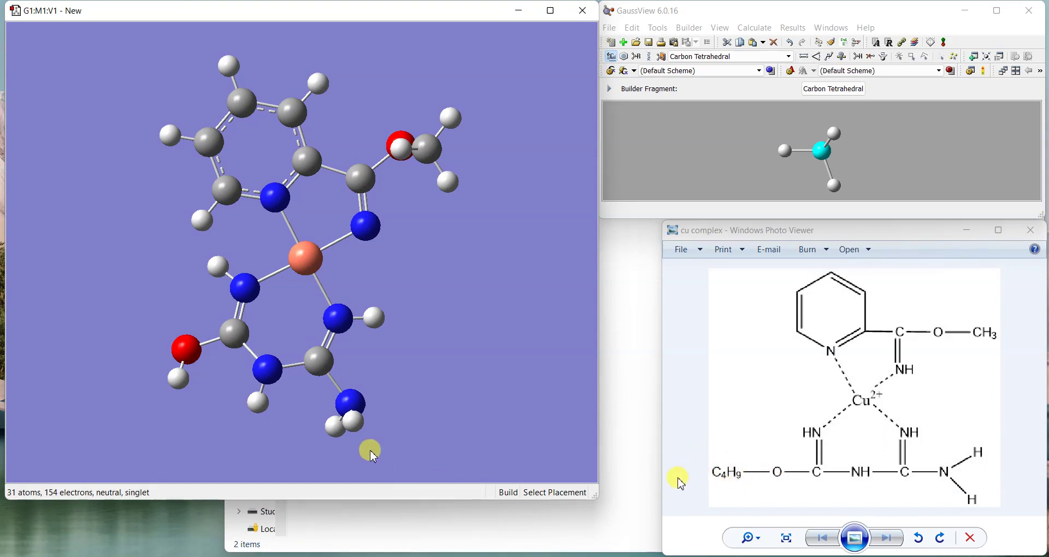
{"action": "mouse_move", "coordinate": [180, 370]}
{"action": "left_mouse_down"}
{"action": "mouse_move", "coordinate": [168, 368]}
{"action": "mouse_move", "coordinate": [180, 379]}
{"action": "left_mouse_up"}
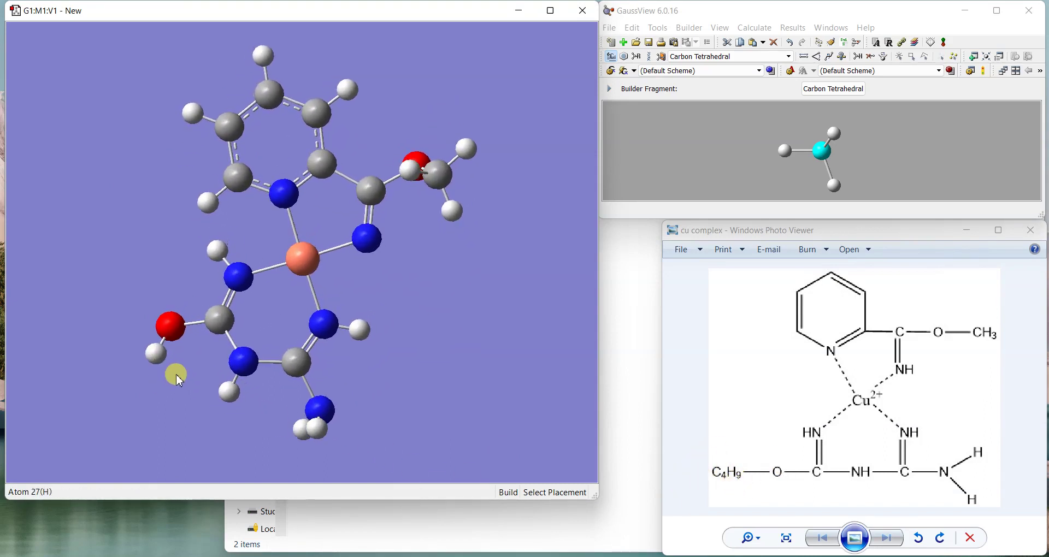
{"action": "left_click", "coordinate": [177, 377]}
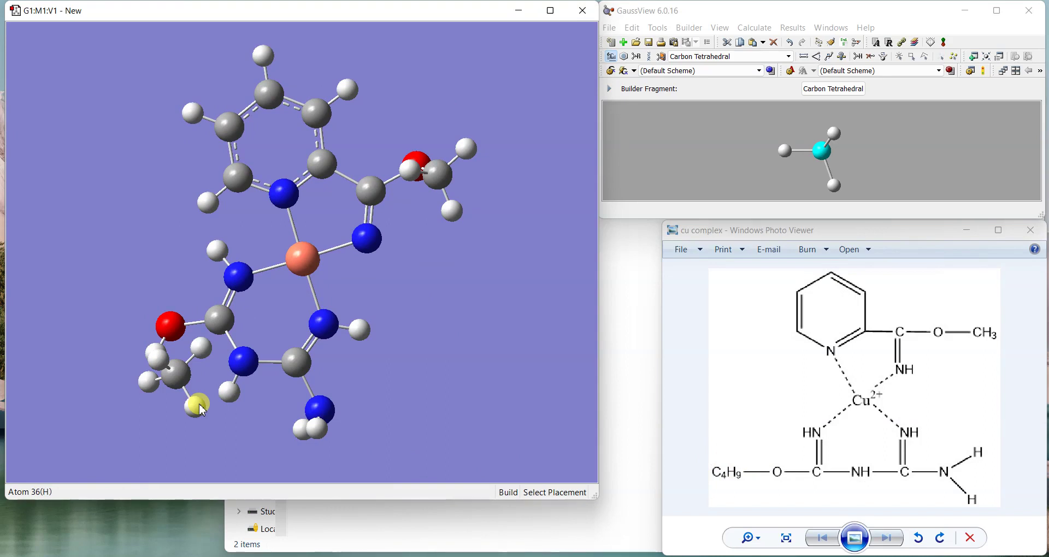
{"action": "key", "text": "ctrl+z"}
{"action": "left_click", "coordinate": [152, 350]}
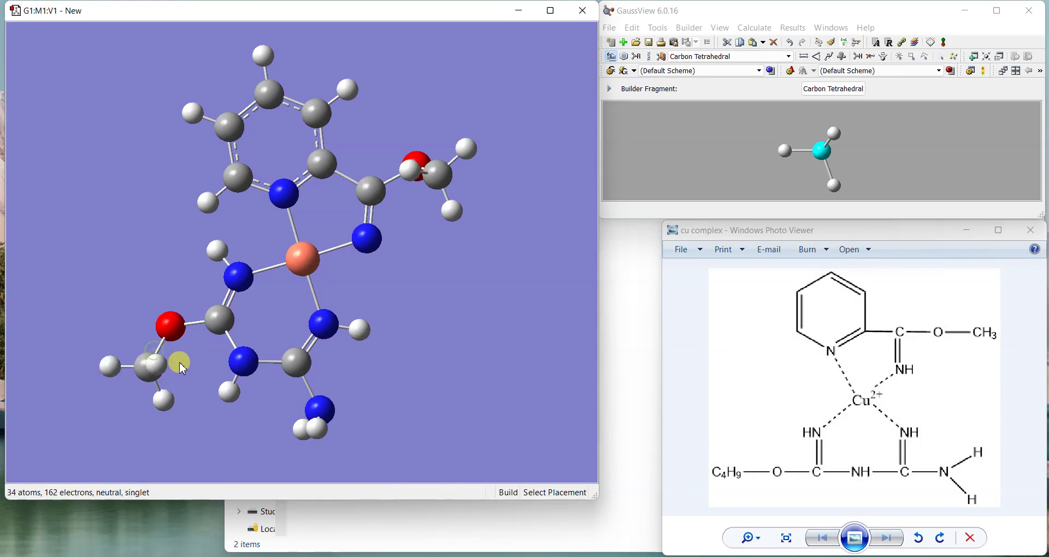
{"action": "left_click", "coordinate": [109, 367]}
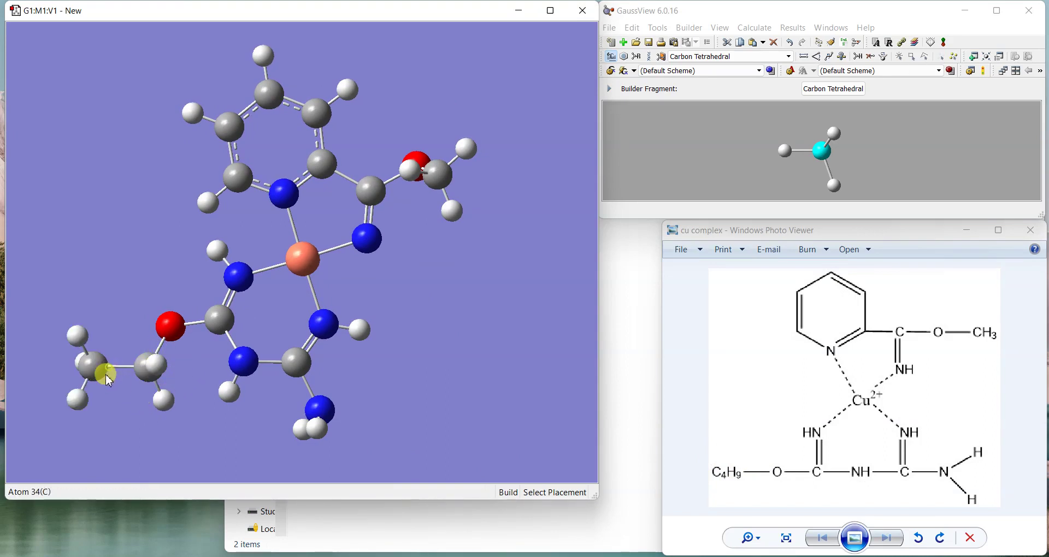
{"action": "left_click", "coordinate": [75, 409]}
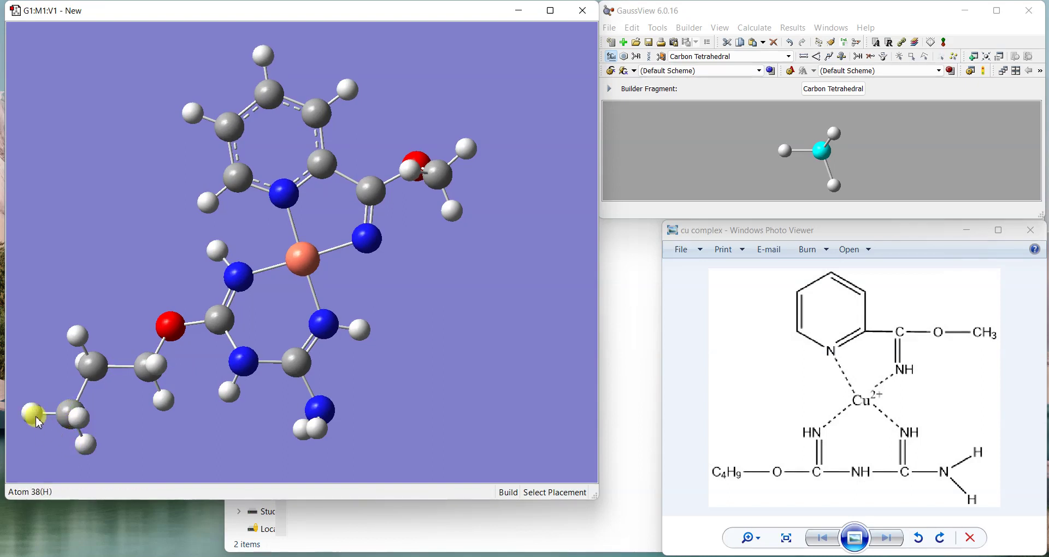
{"action": "left_click", "coordinate": [84, 444]}
{"action": "mouse_move", "coordinate": [245, 423]}
{"action": "left_mouse_down"}
{"action": "mouse_move", "coordinate": [210, 417]}
{"action": "mouse_move", "coordinate": [234, 437]}
{"action": "left_mouse_up"}
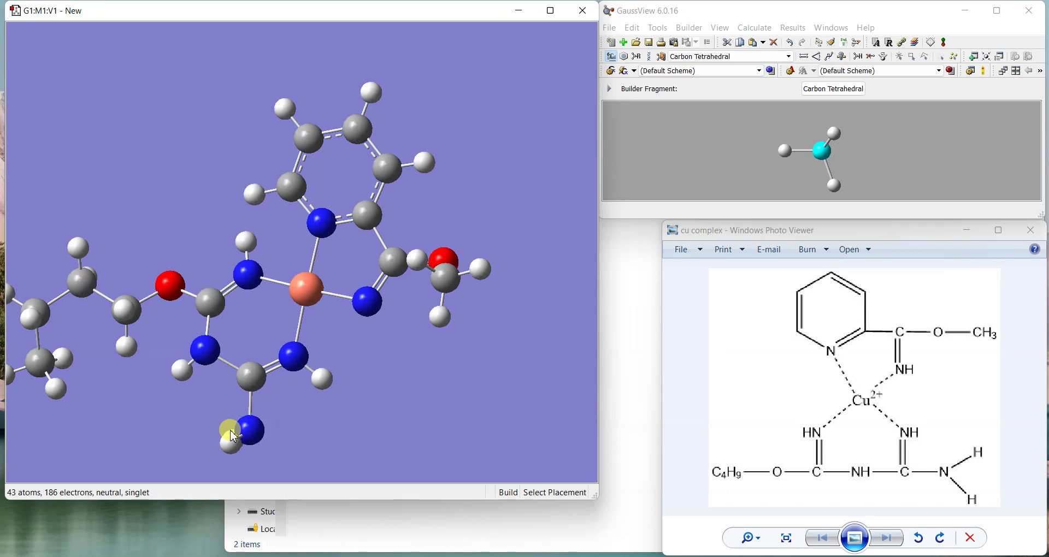
{"action": "middle_click_drag", "start_coordinate": [301, 299], "coordinate": [357, 276]}
{"action": "left_click_drag", "start_coordinate": [345, 309], "coordinate": [346, 300]}
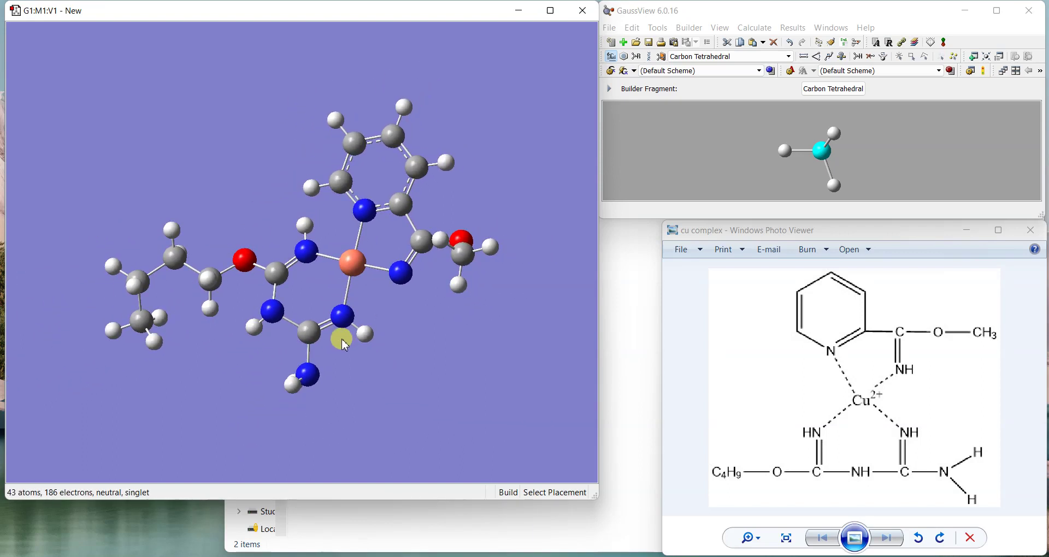
{"action": "left_click_drag", "start_coordinate": [360, 343], "coordinate": [362, 364]}
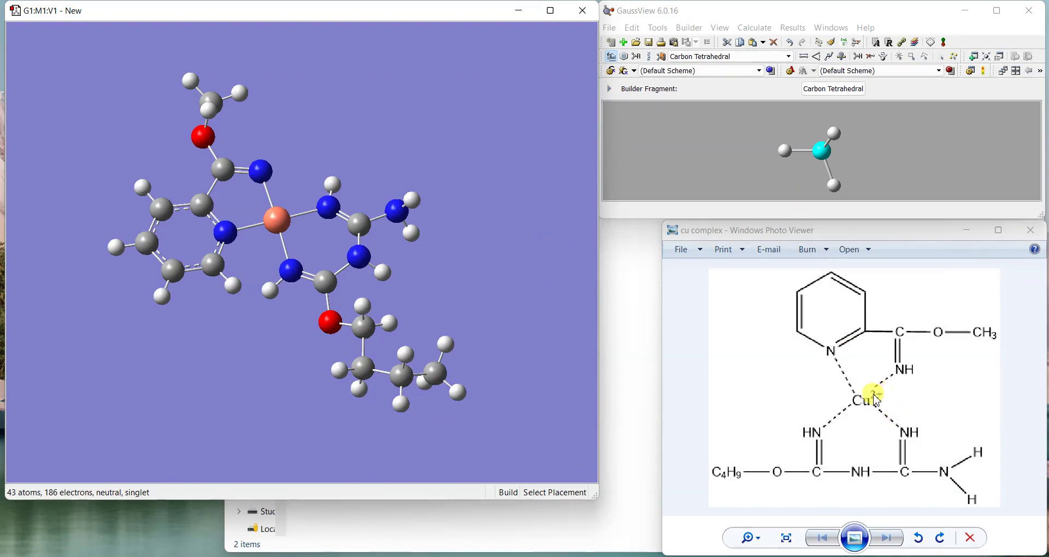
In the Gaussian calculation setup, choose the Optimization job type and set the molecule's charge to 2
{"action": "left_click", "coordinate": [758, 29]}
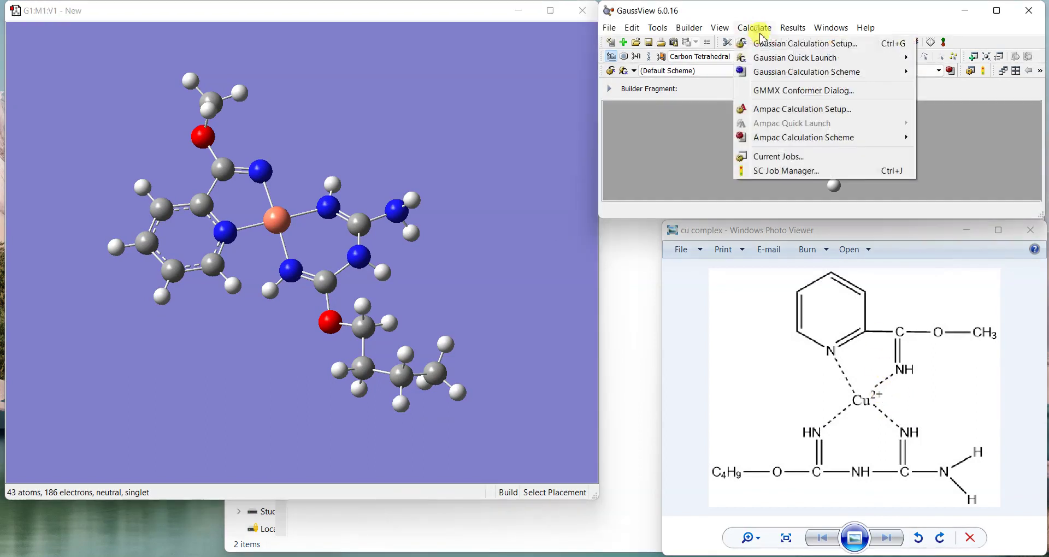
{"action": "left_click", "coordinate": [765, 42]}
{"action": "left_click", "coordinate": [651, 169]}
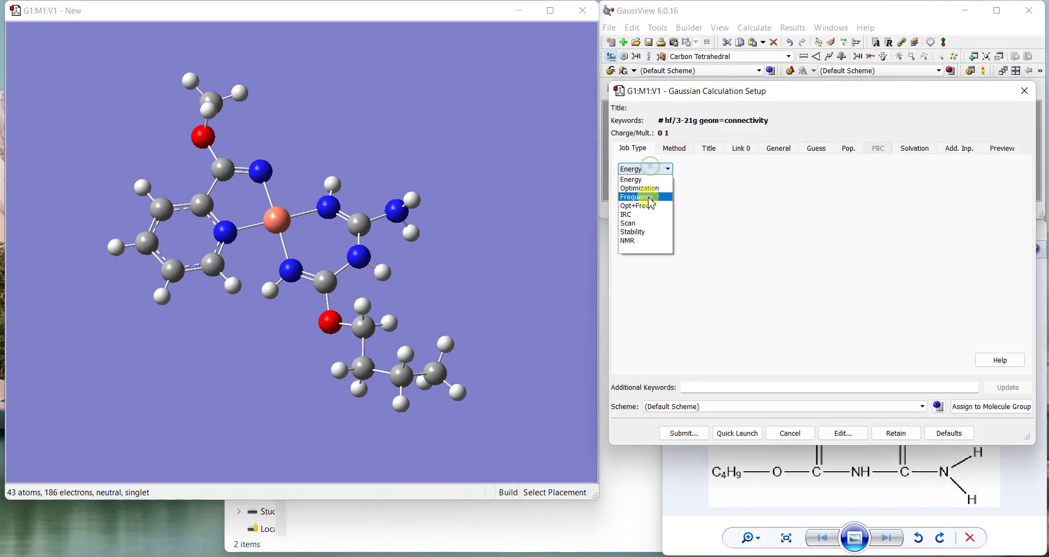
{"action": "left_click", "coordinate": [641, 189]}
{"action": "left_click", "coordinate": [674, 148]}
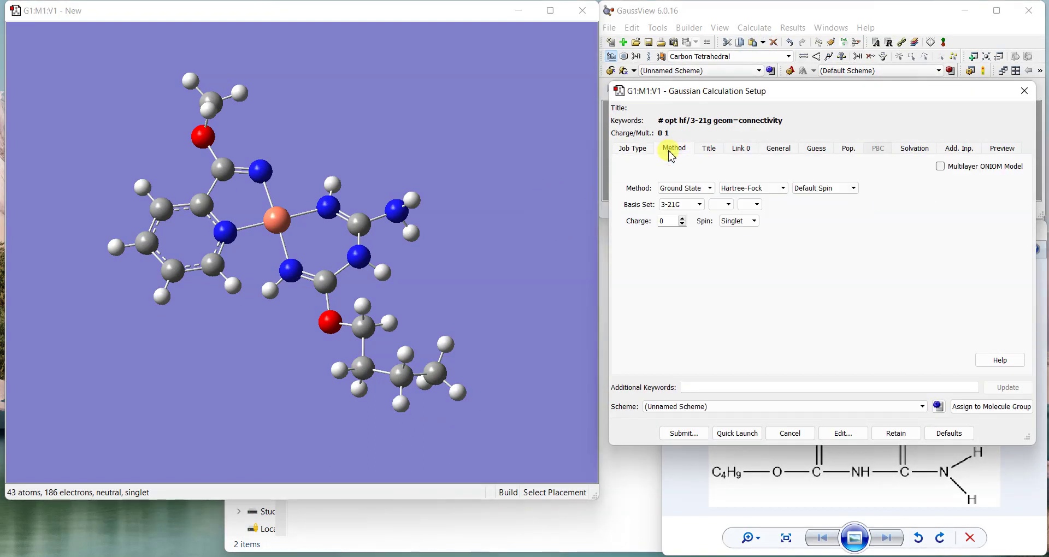
{"action": "left_click", "coordinate": [683, 220]}
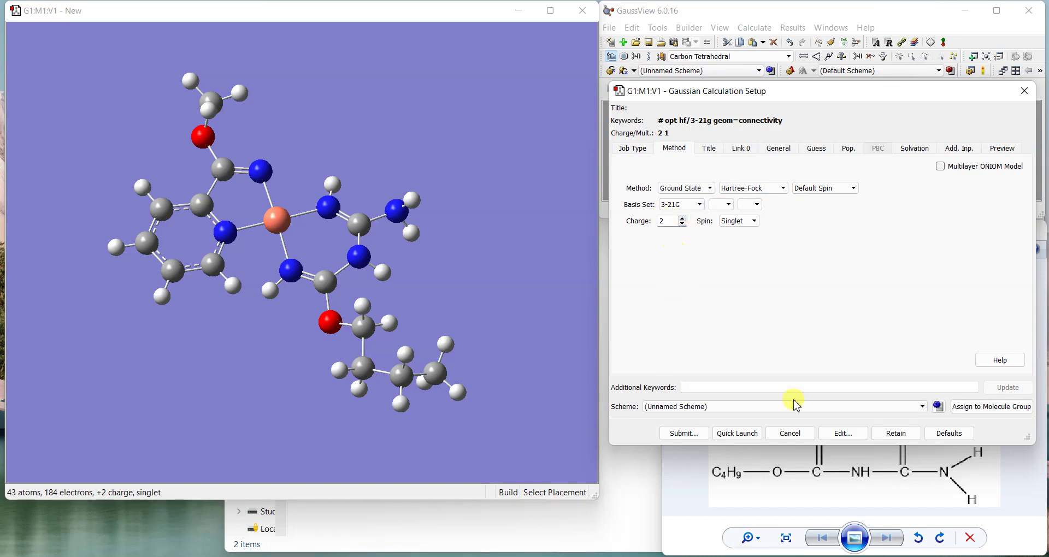
{"action": "left_click", "coordinate": [839, 484]}
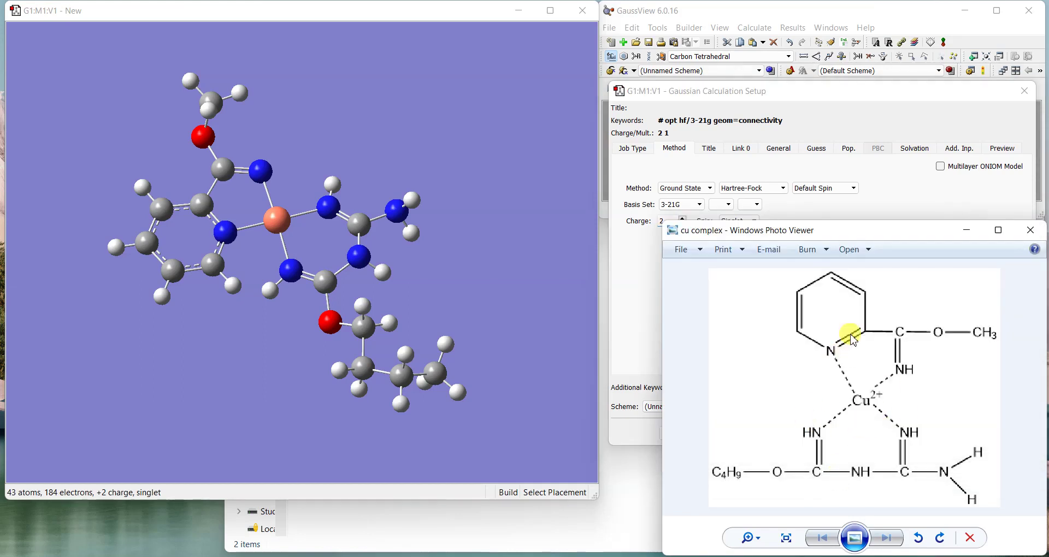
{"action": "left_click", "coordinate": [817, 93]}
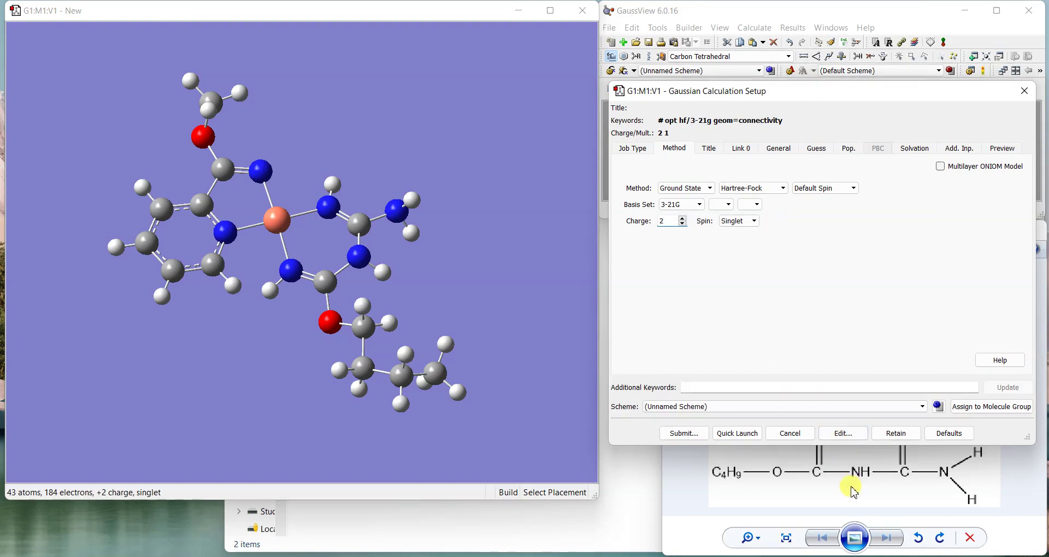
{"action": "mouse_move", "coordinate": [272, 134]}
{"action": "left_mouse_down"}
{"action": "mouse_move", "coordinate": [285, 141]}
{"action": "mouse_move", "coordinate": [300, 122]}
{"action": "mouse_move", "coordinate": [277, 133]}
{"action": "left_mouse_up"}
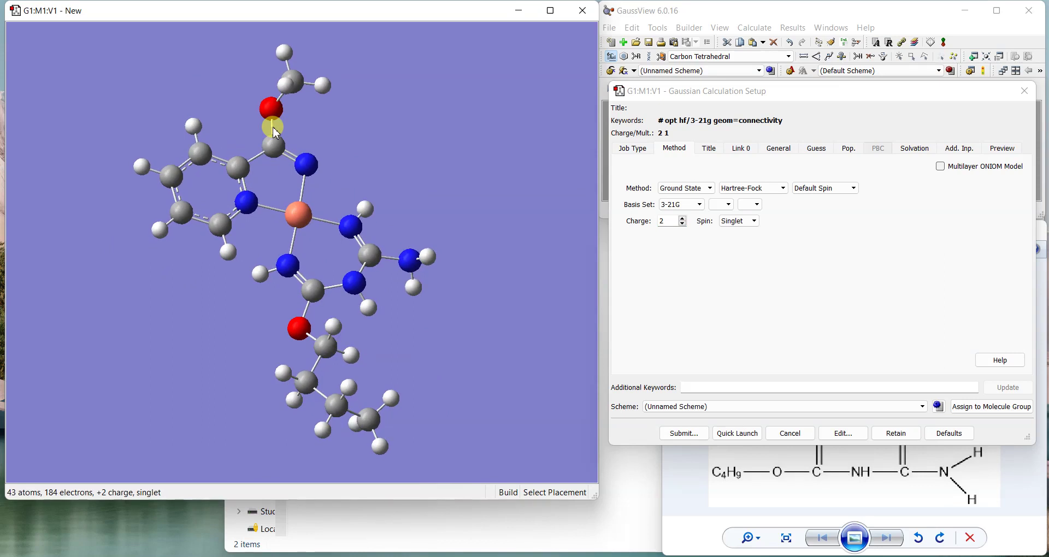
{"action": "left_click_drag", "start_coordinate": [382, 322], "coordinate": [402, 364]}
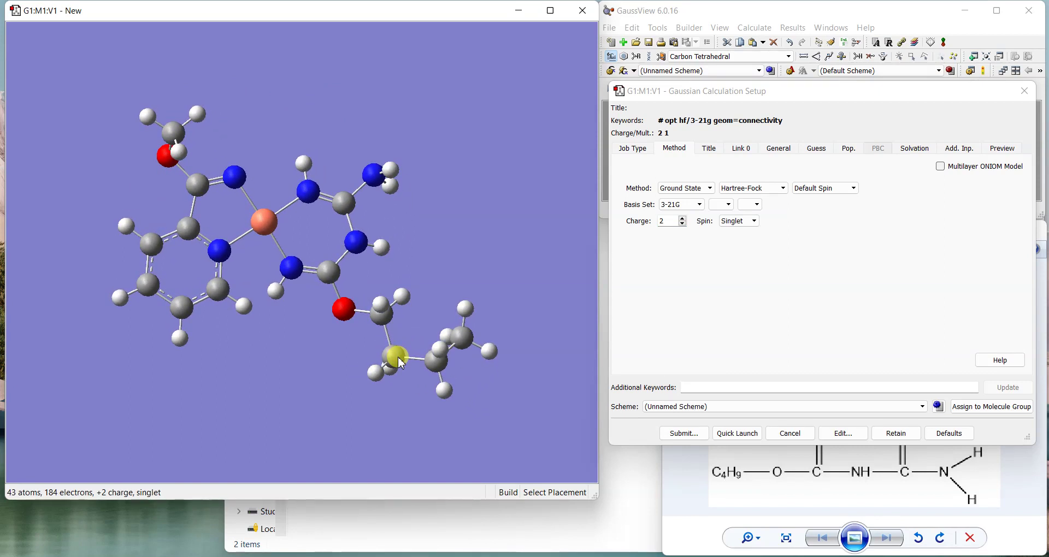